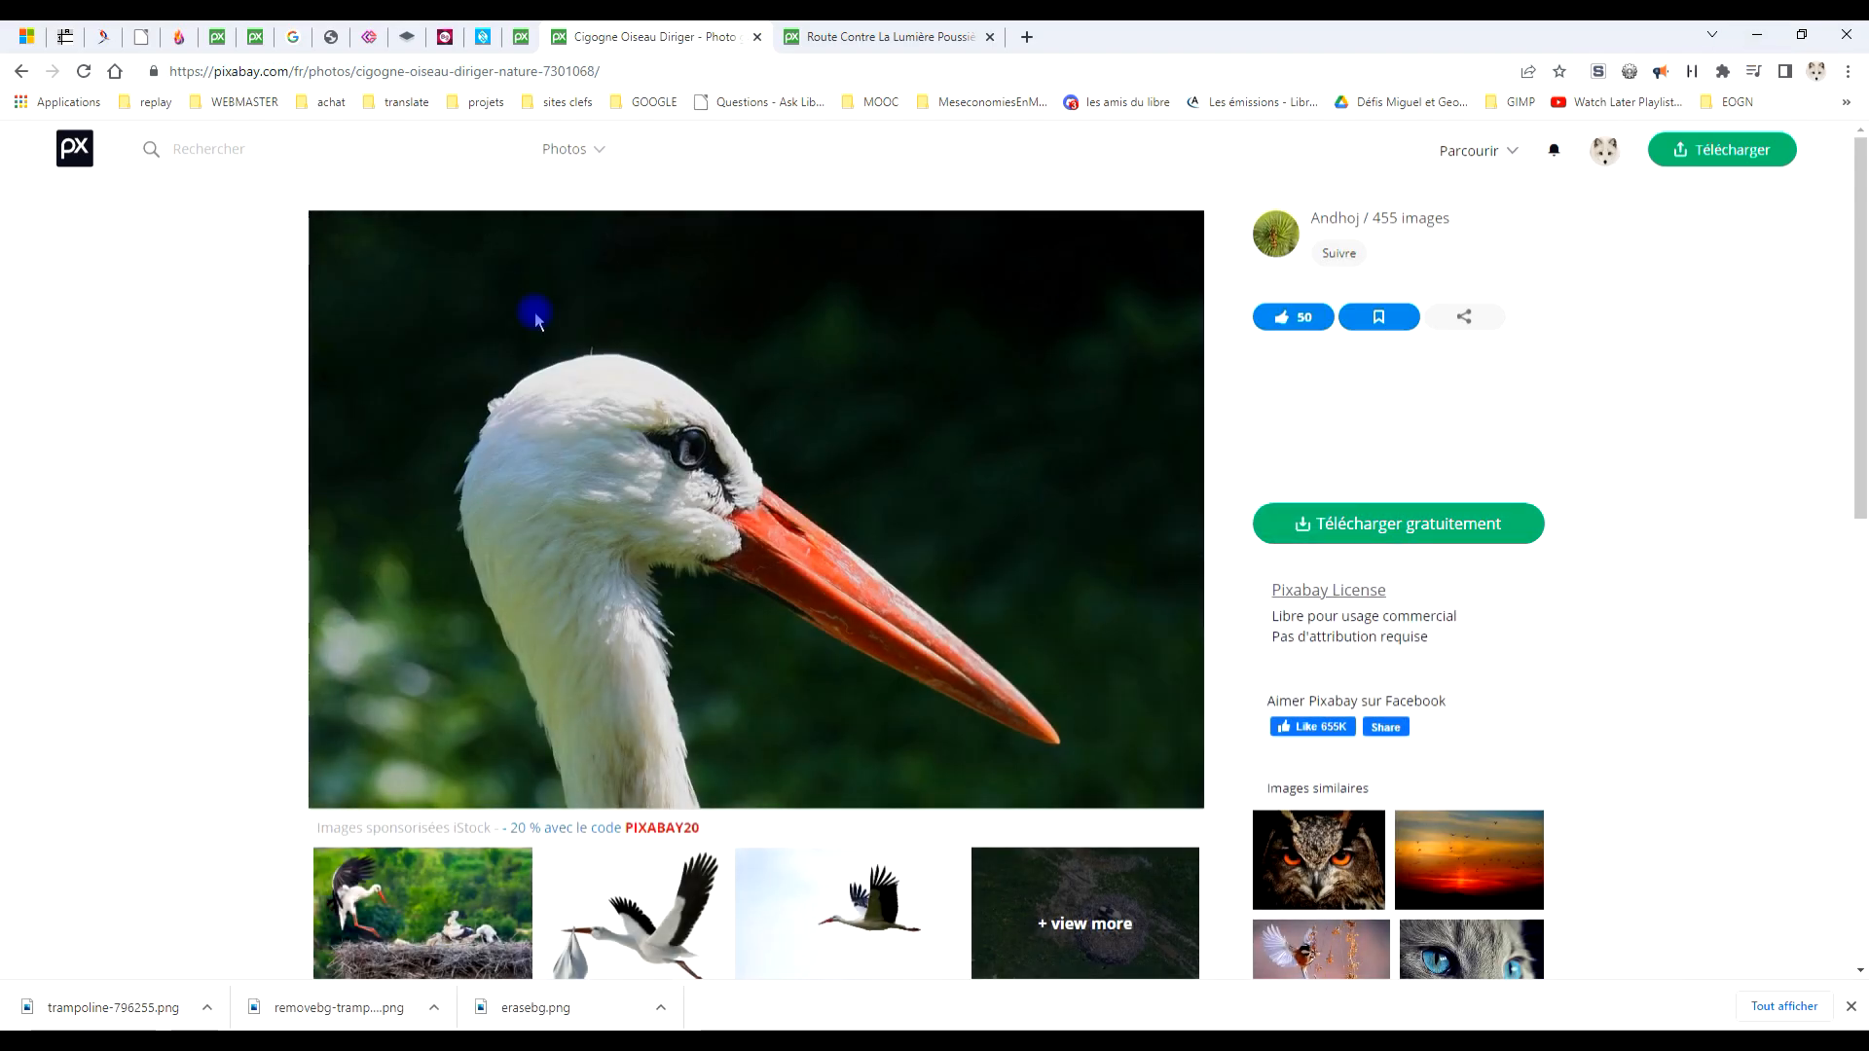
Like the stork photo on Pixabay, and open its 640×427 version to copy the image.
click(1307, 329)
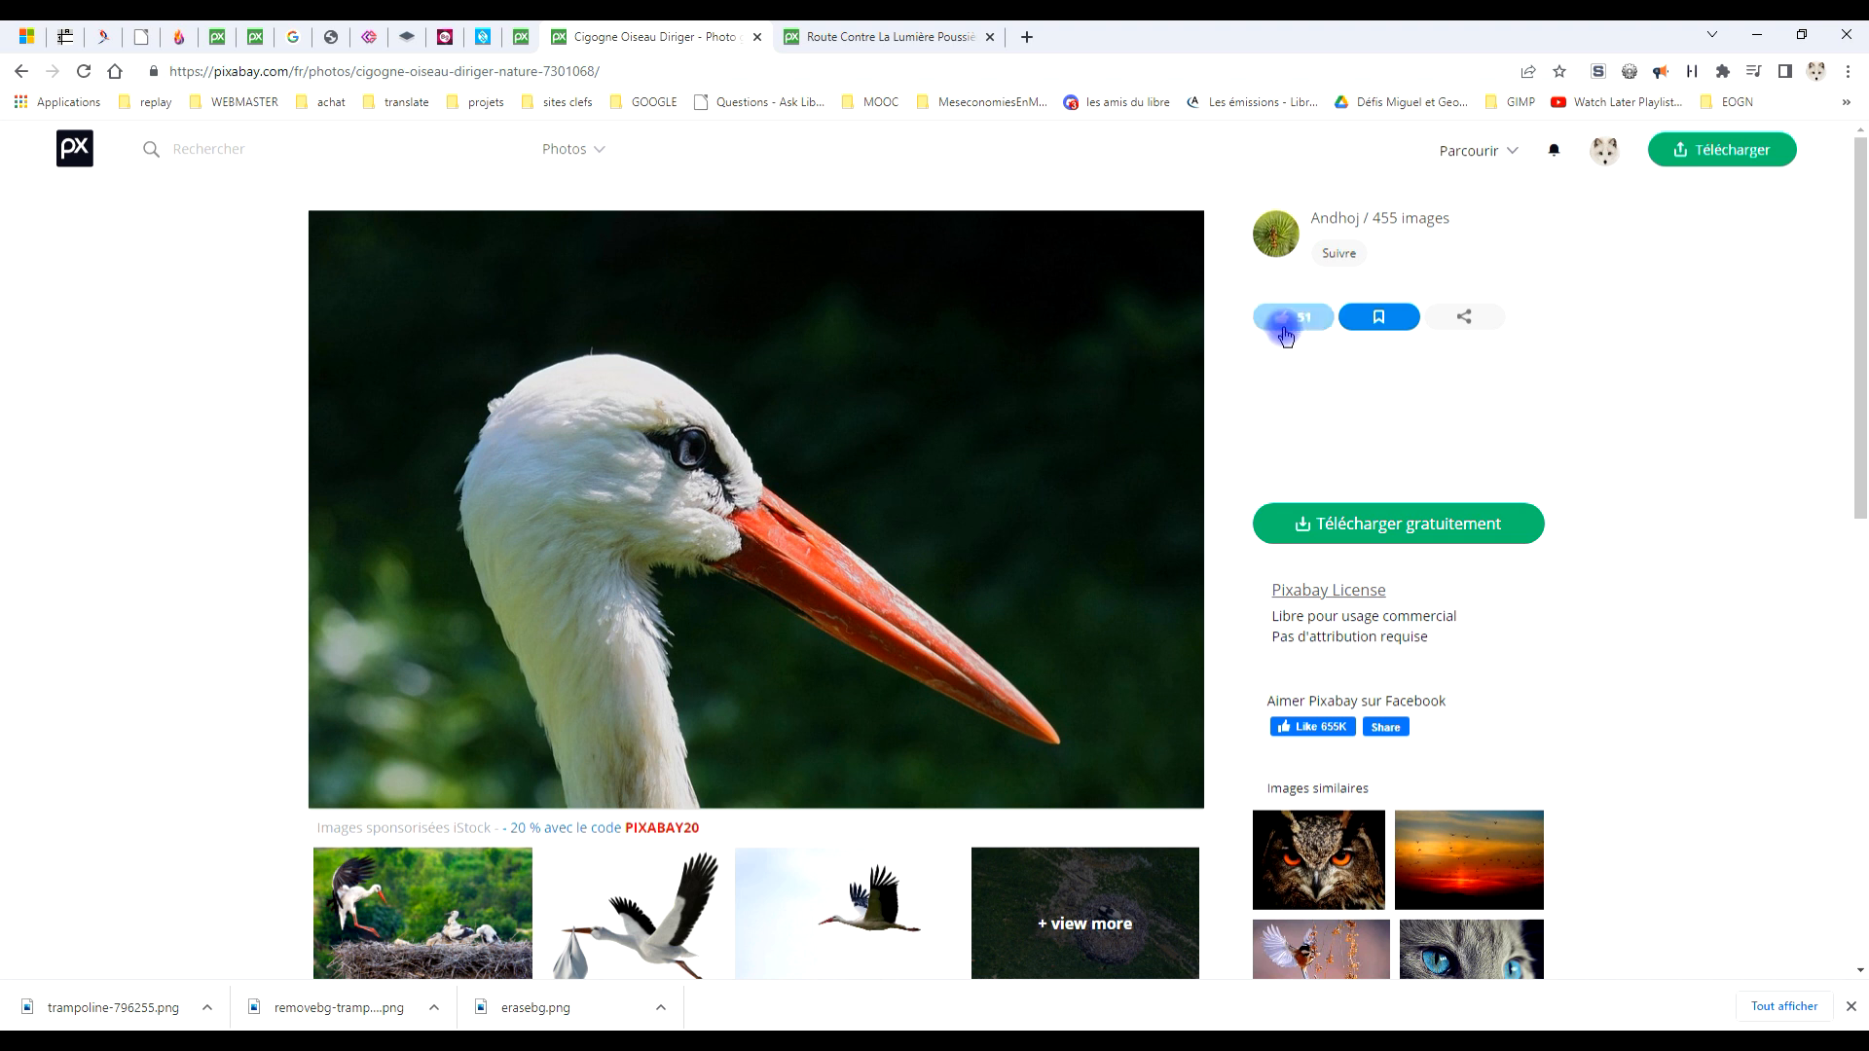
click(1366, 526)
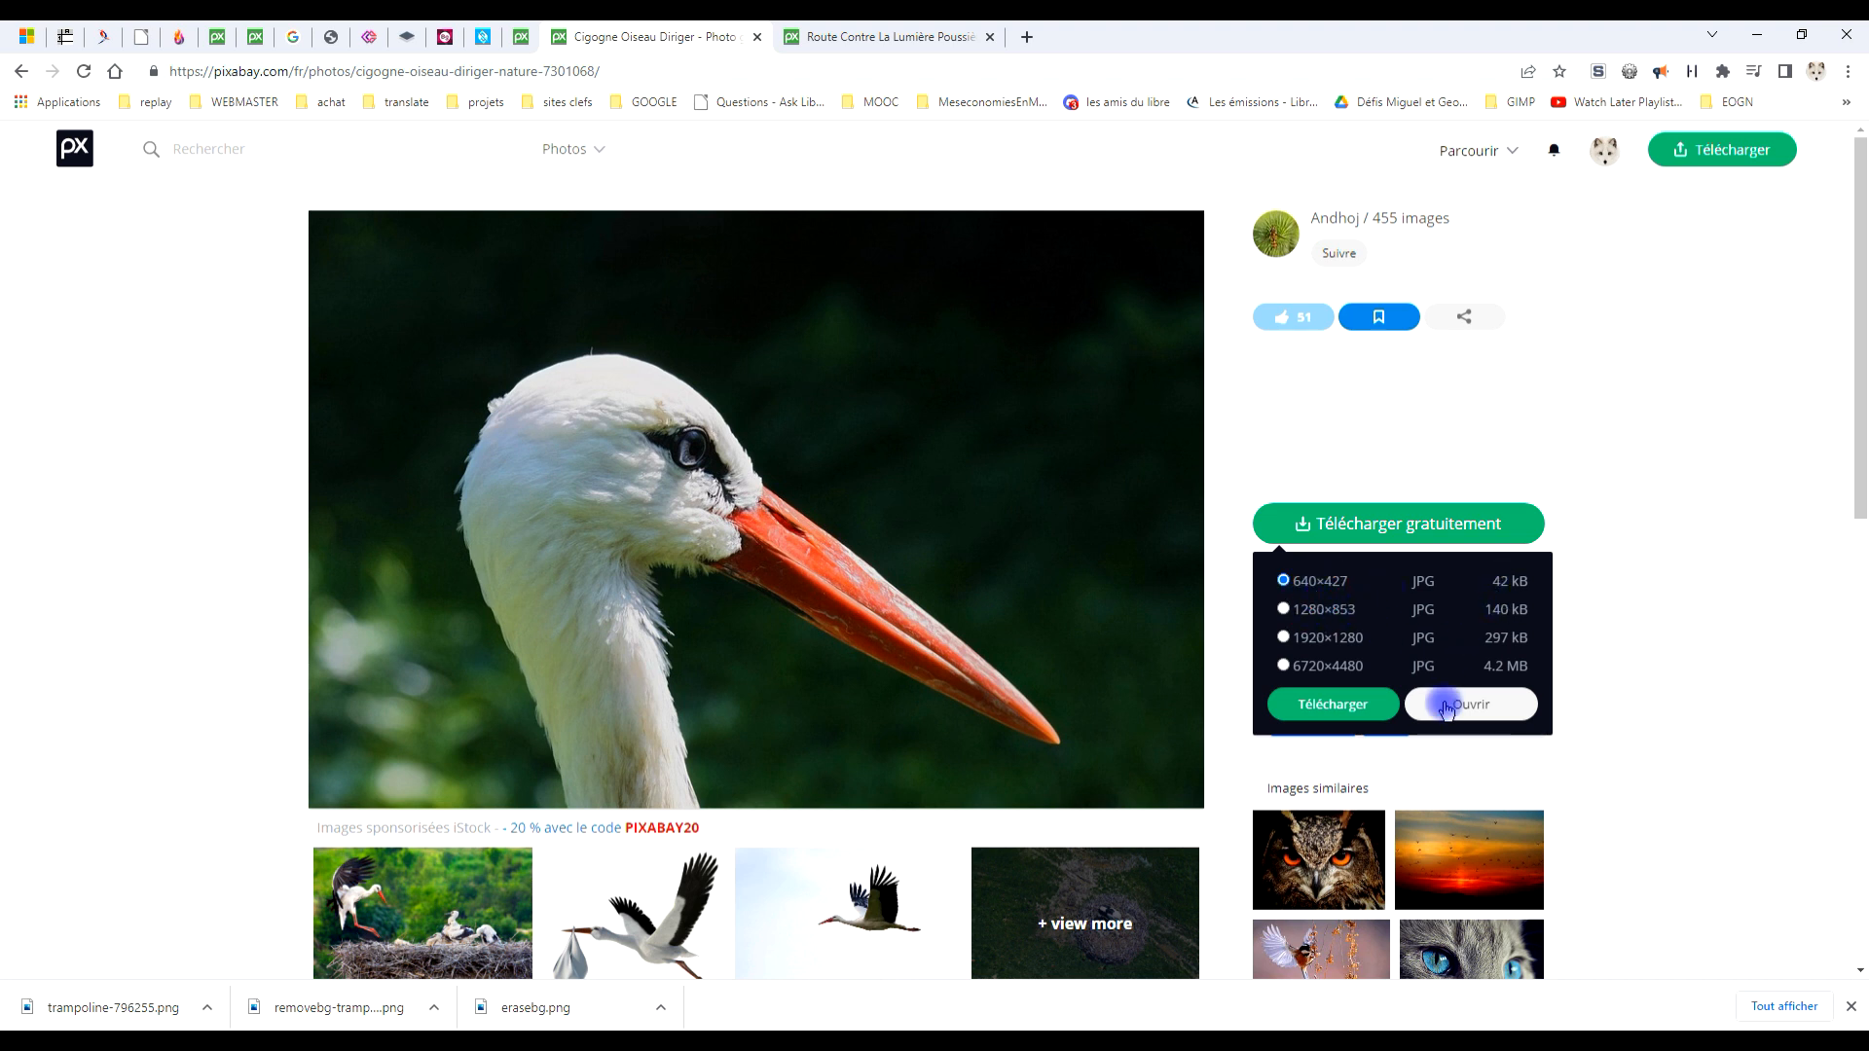
click(1484, 706)
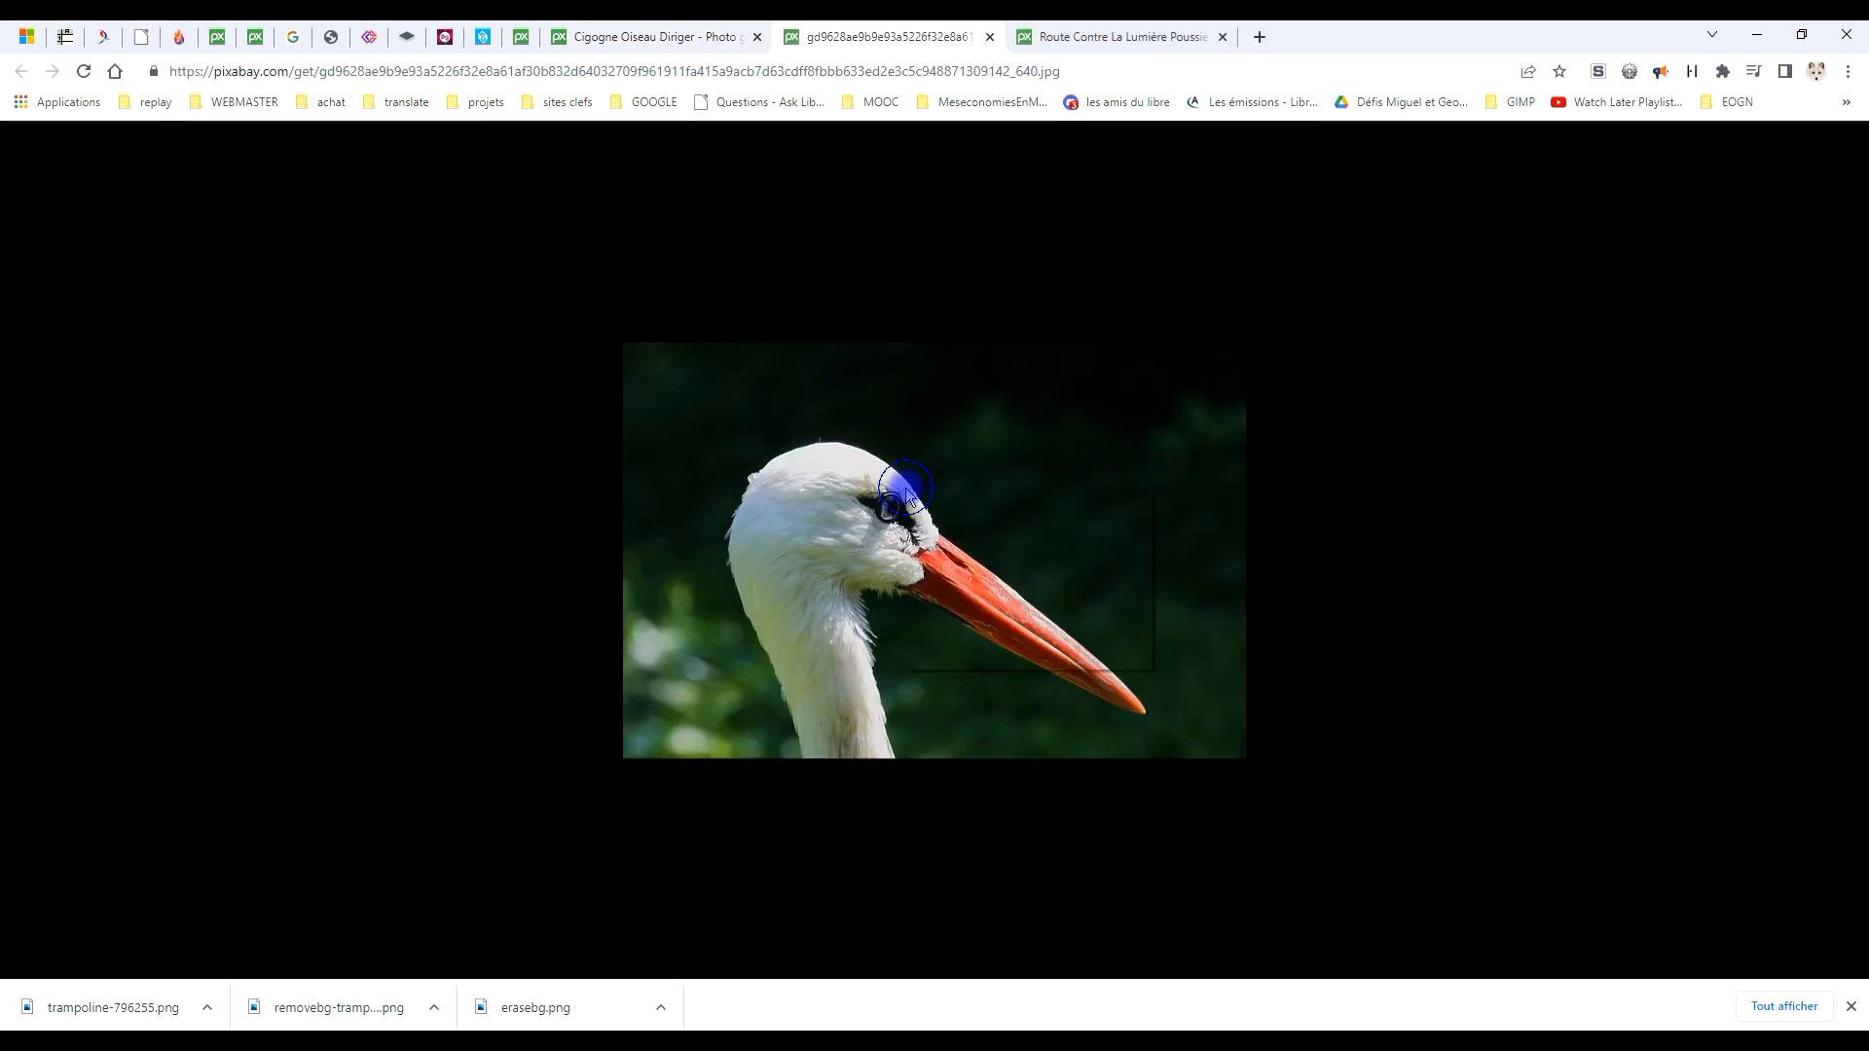
right_click(906, 494)
click(970, 553)
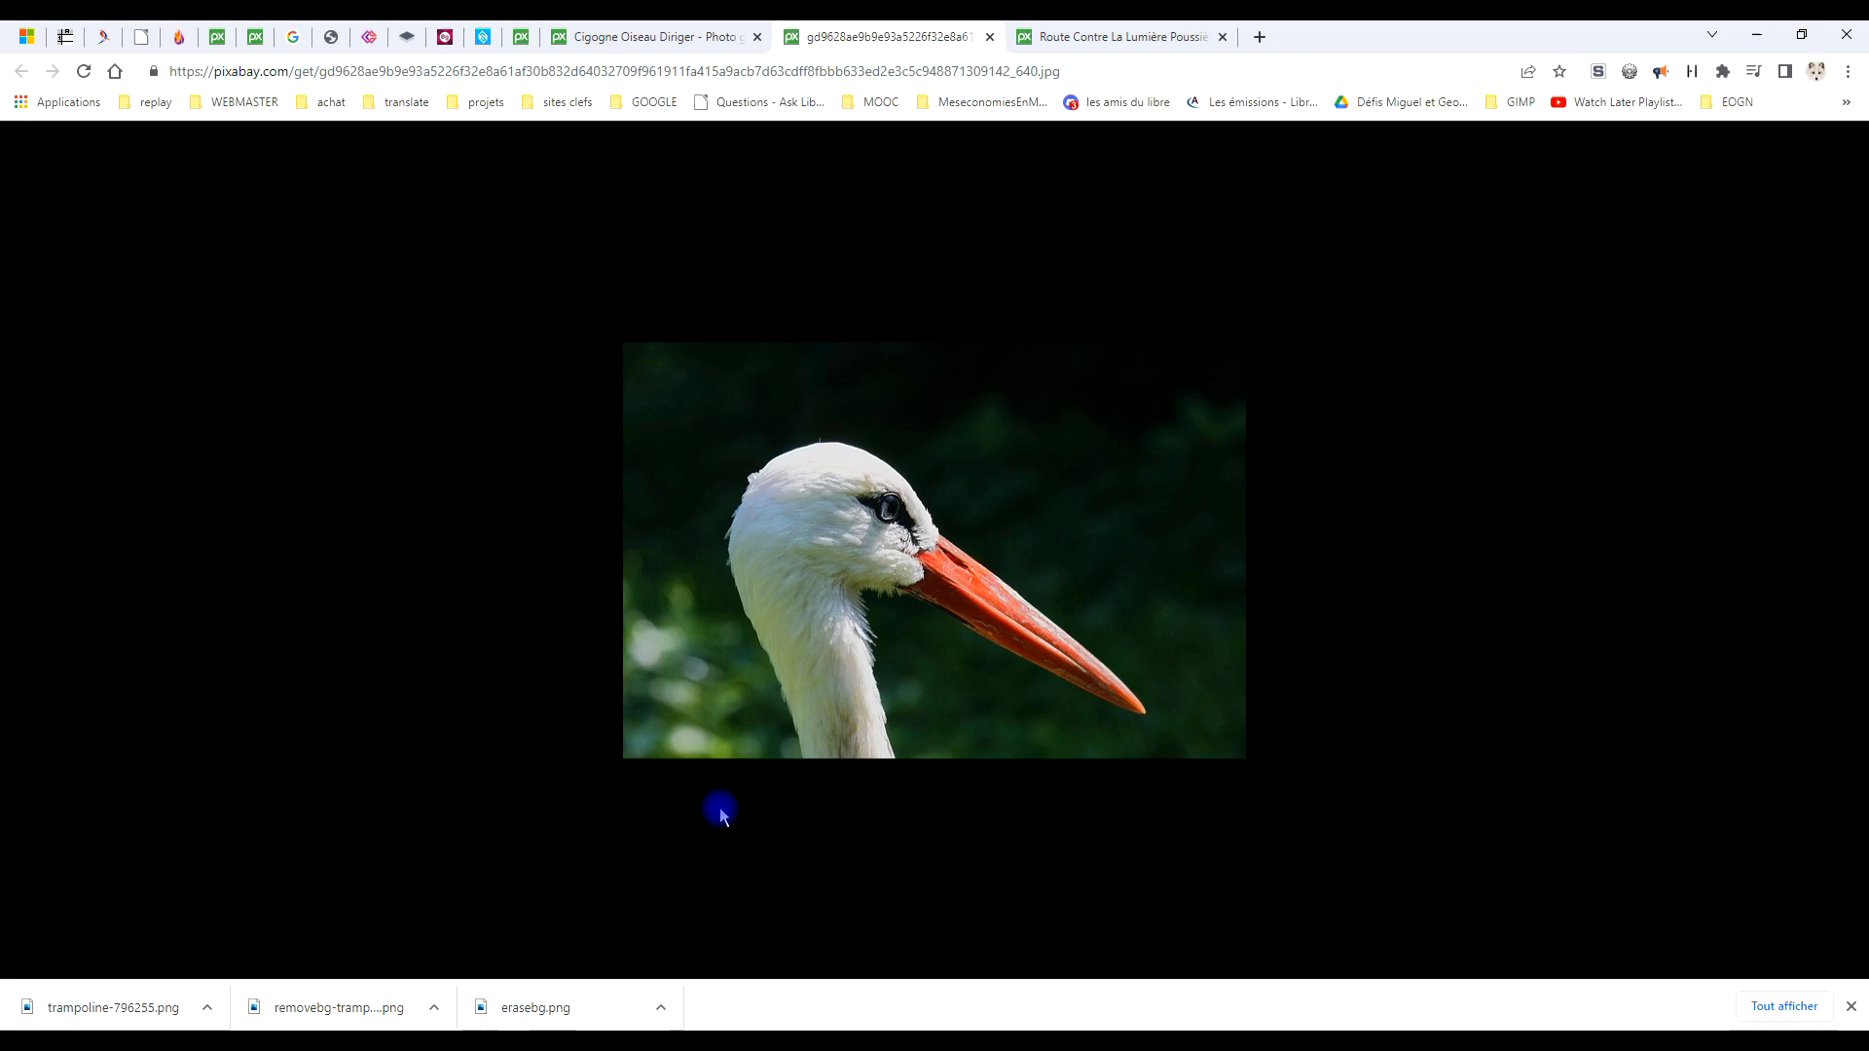
Switch to GIMP and paste the copied stork photo as a new image.
key(alt+Tab)
click(88, 54)
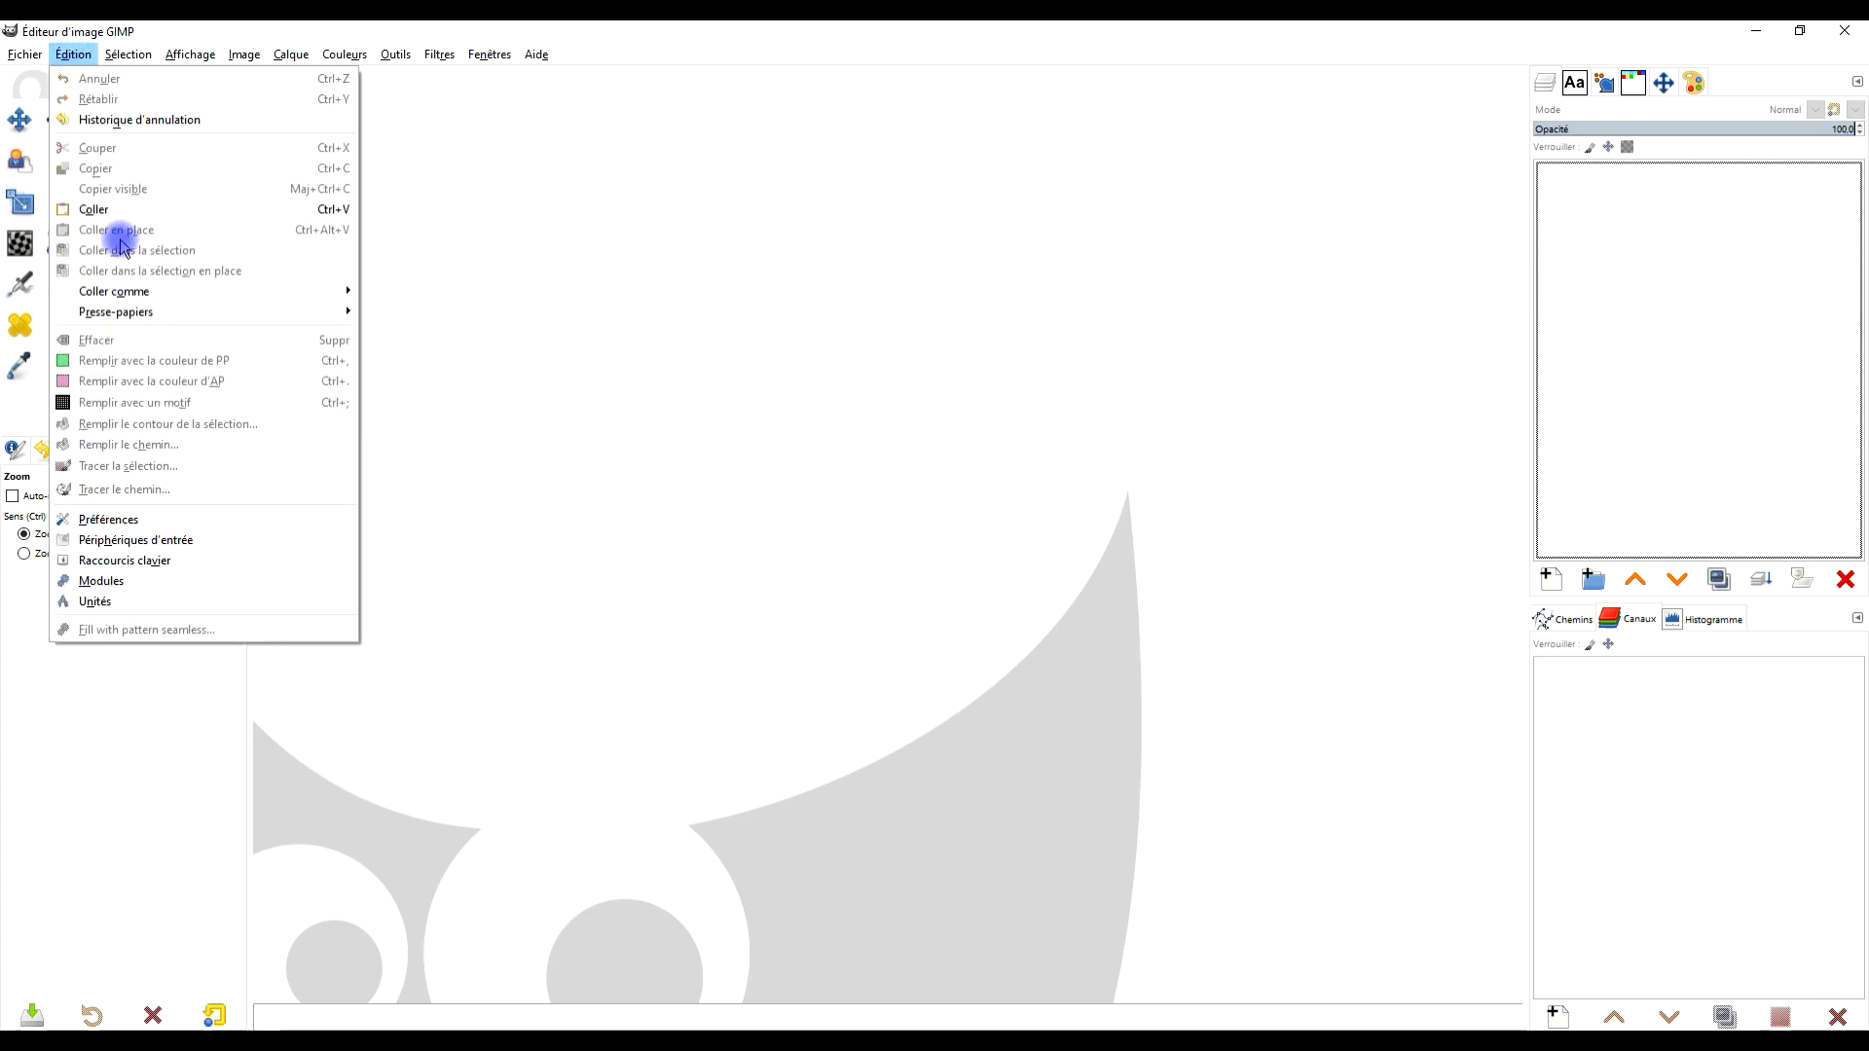
mouse_move(265, 282)
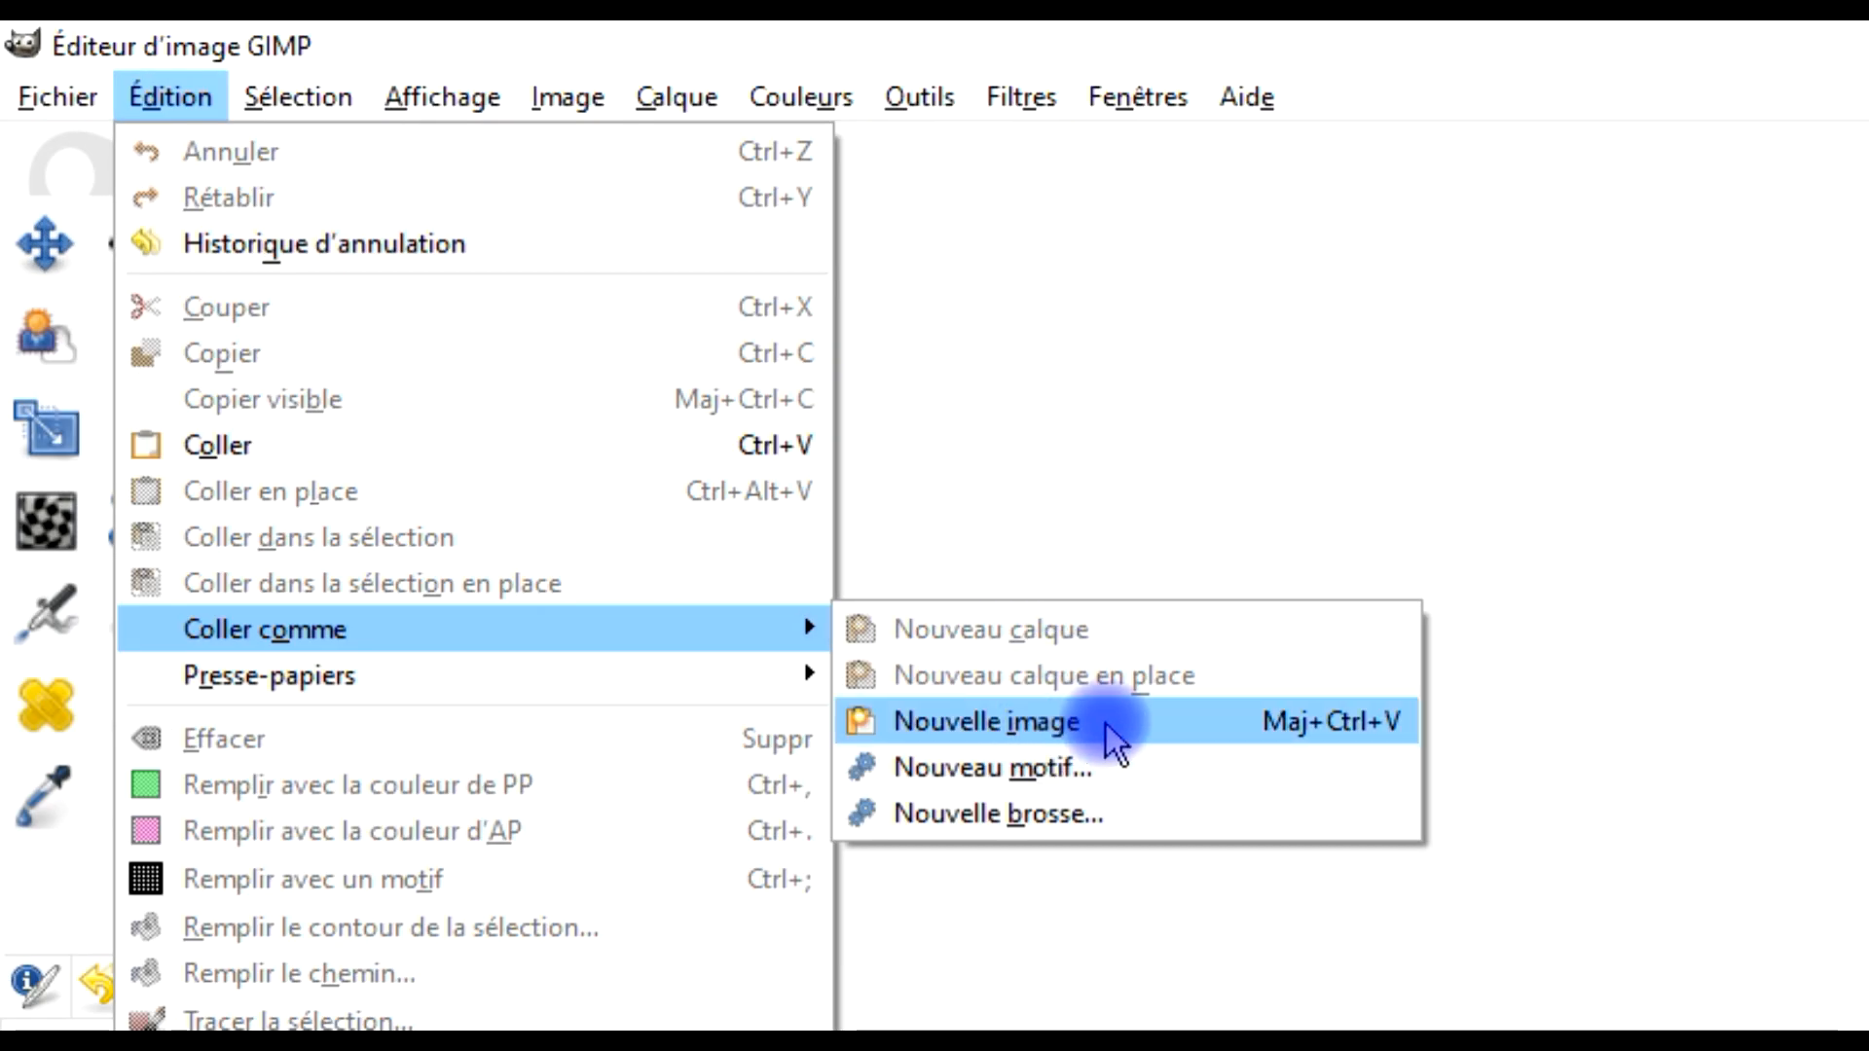
click(1070, 725)
Open G'MIC-Qt on the stork image, reset the Illustration Look filter's parameters to their defaults and compare the preview with the original.
click(438, 55)
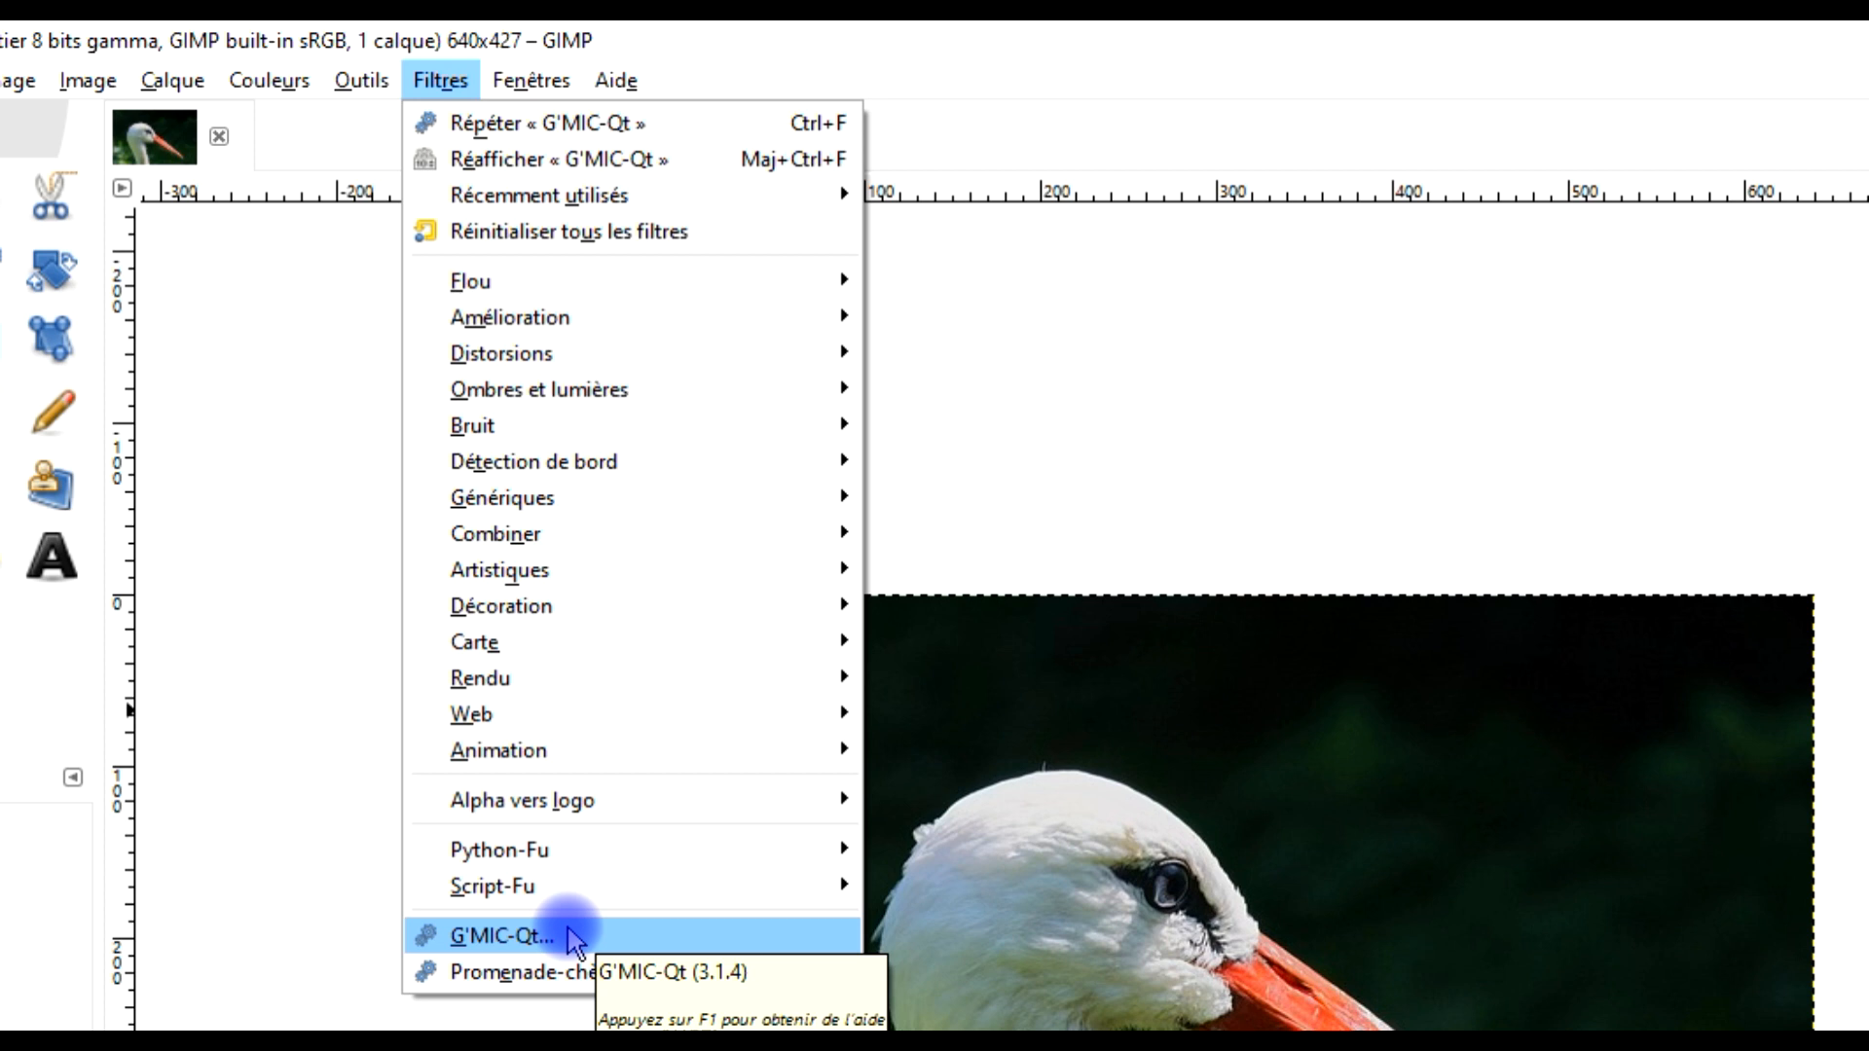
click(502, 935)
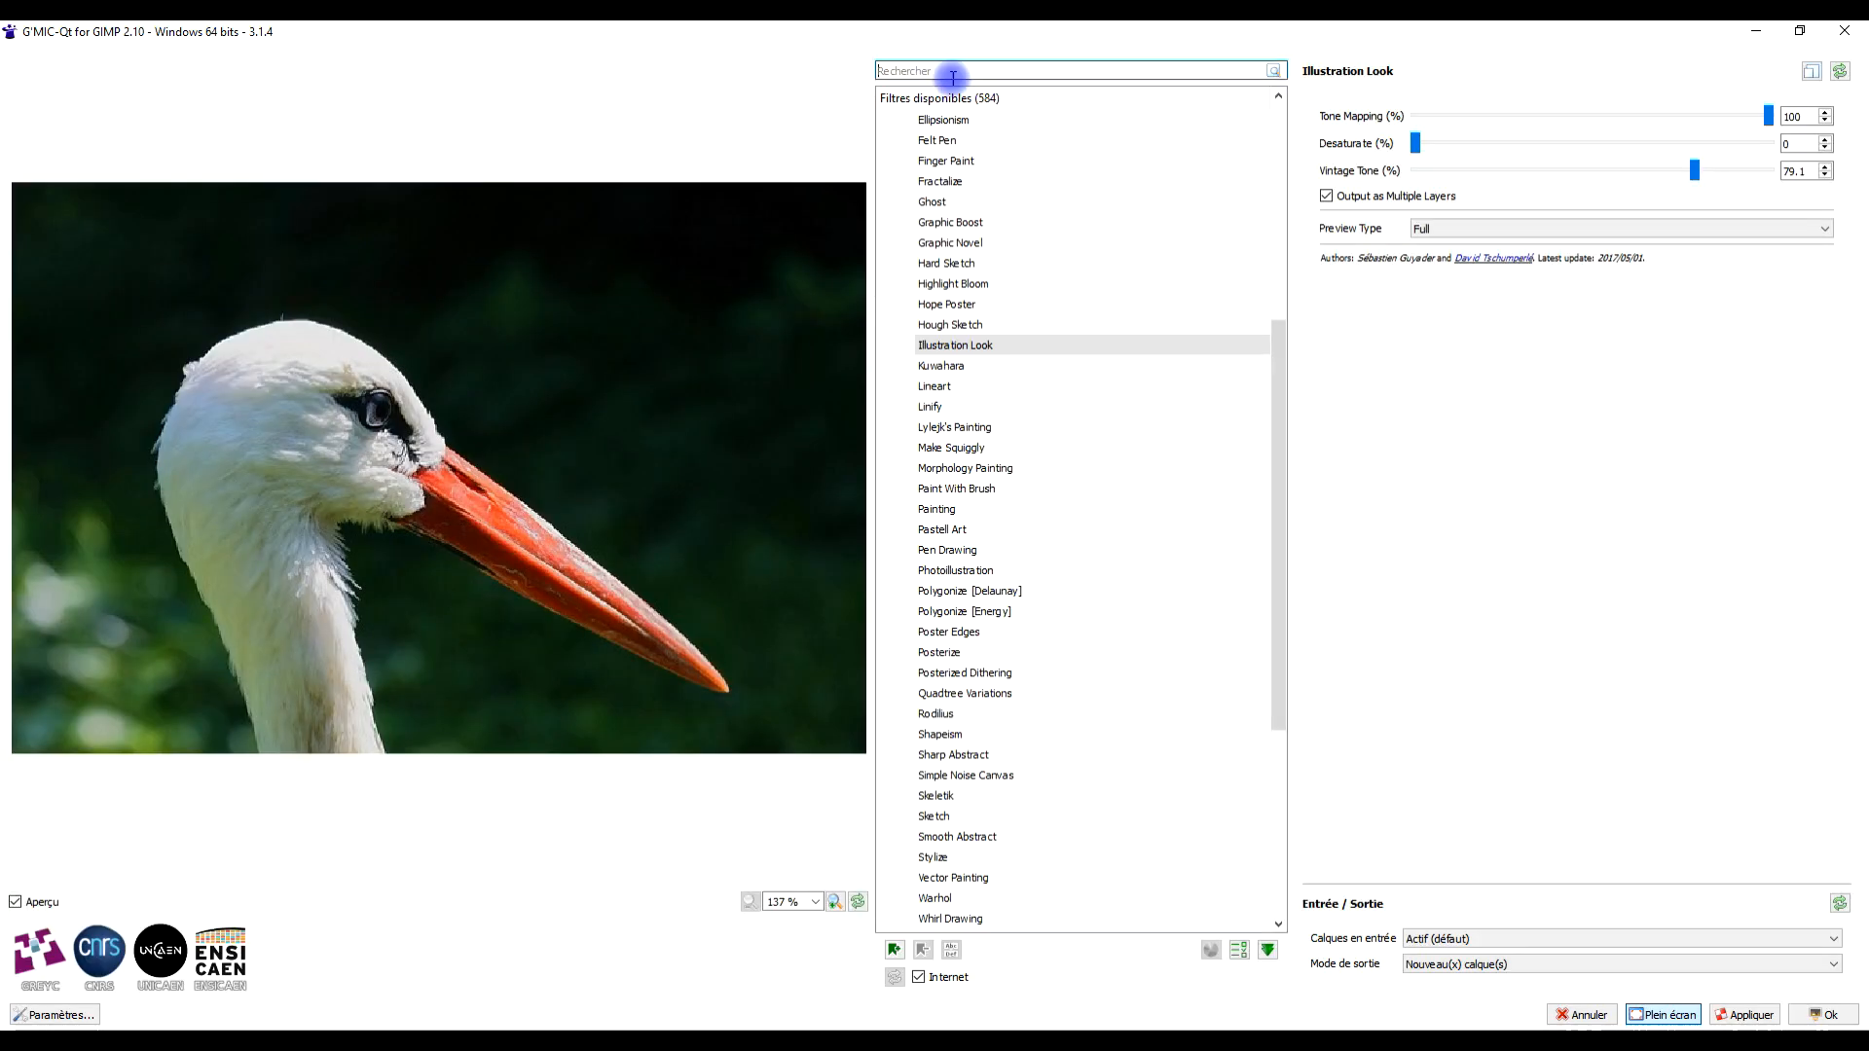
click(952, 70)
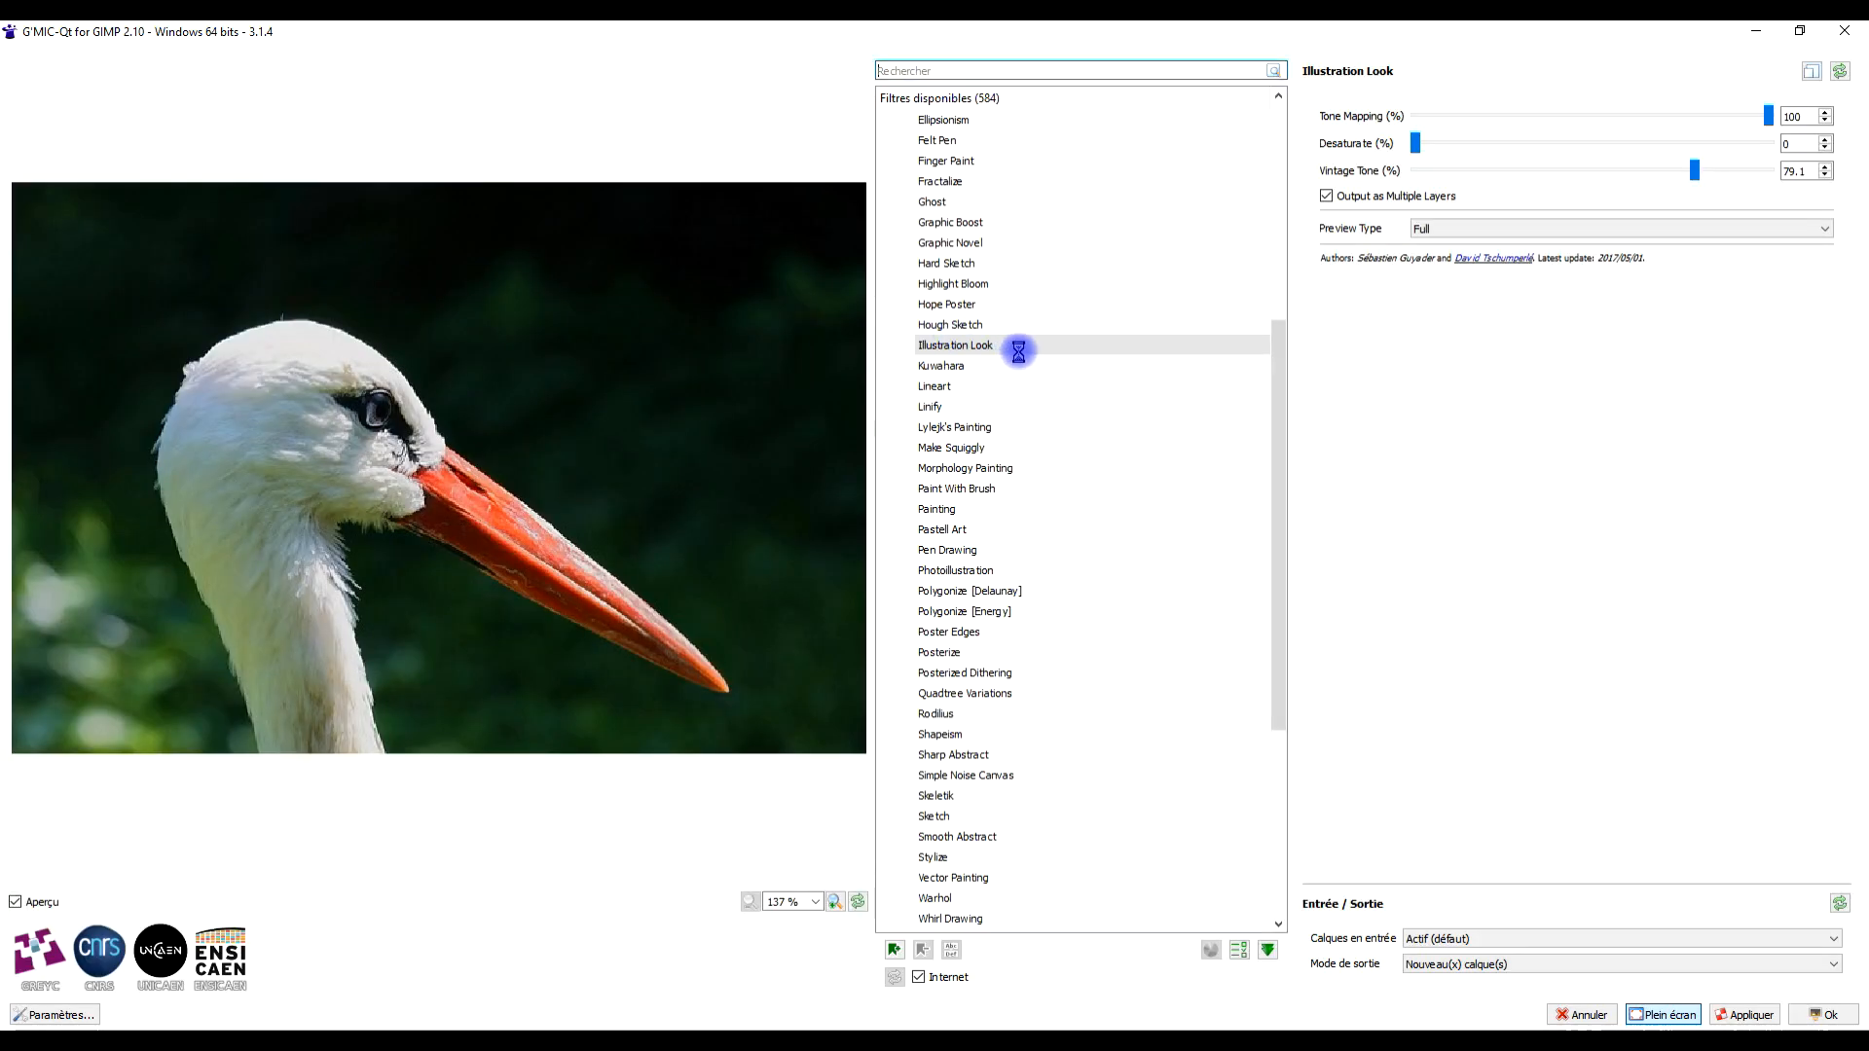
click(1841, 73)
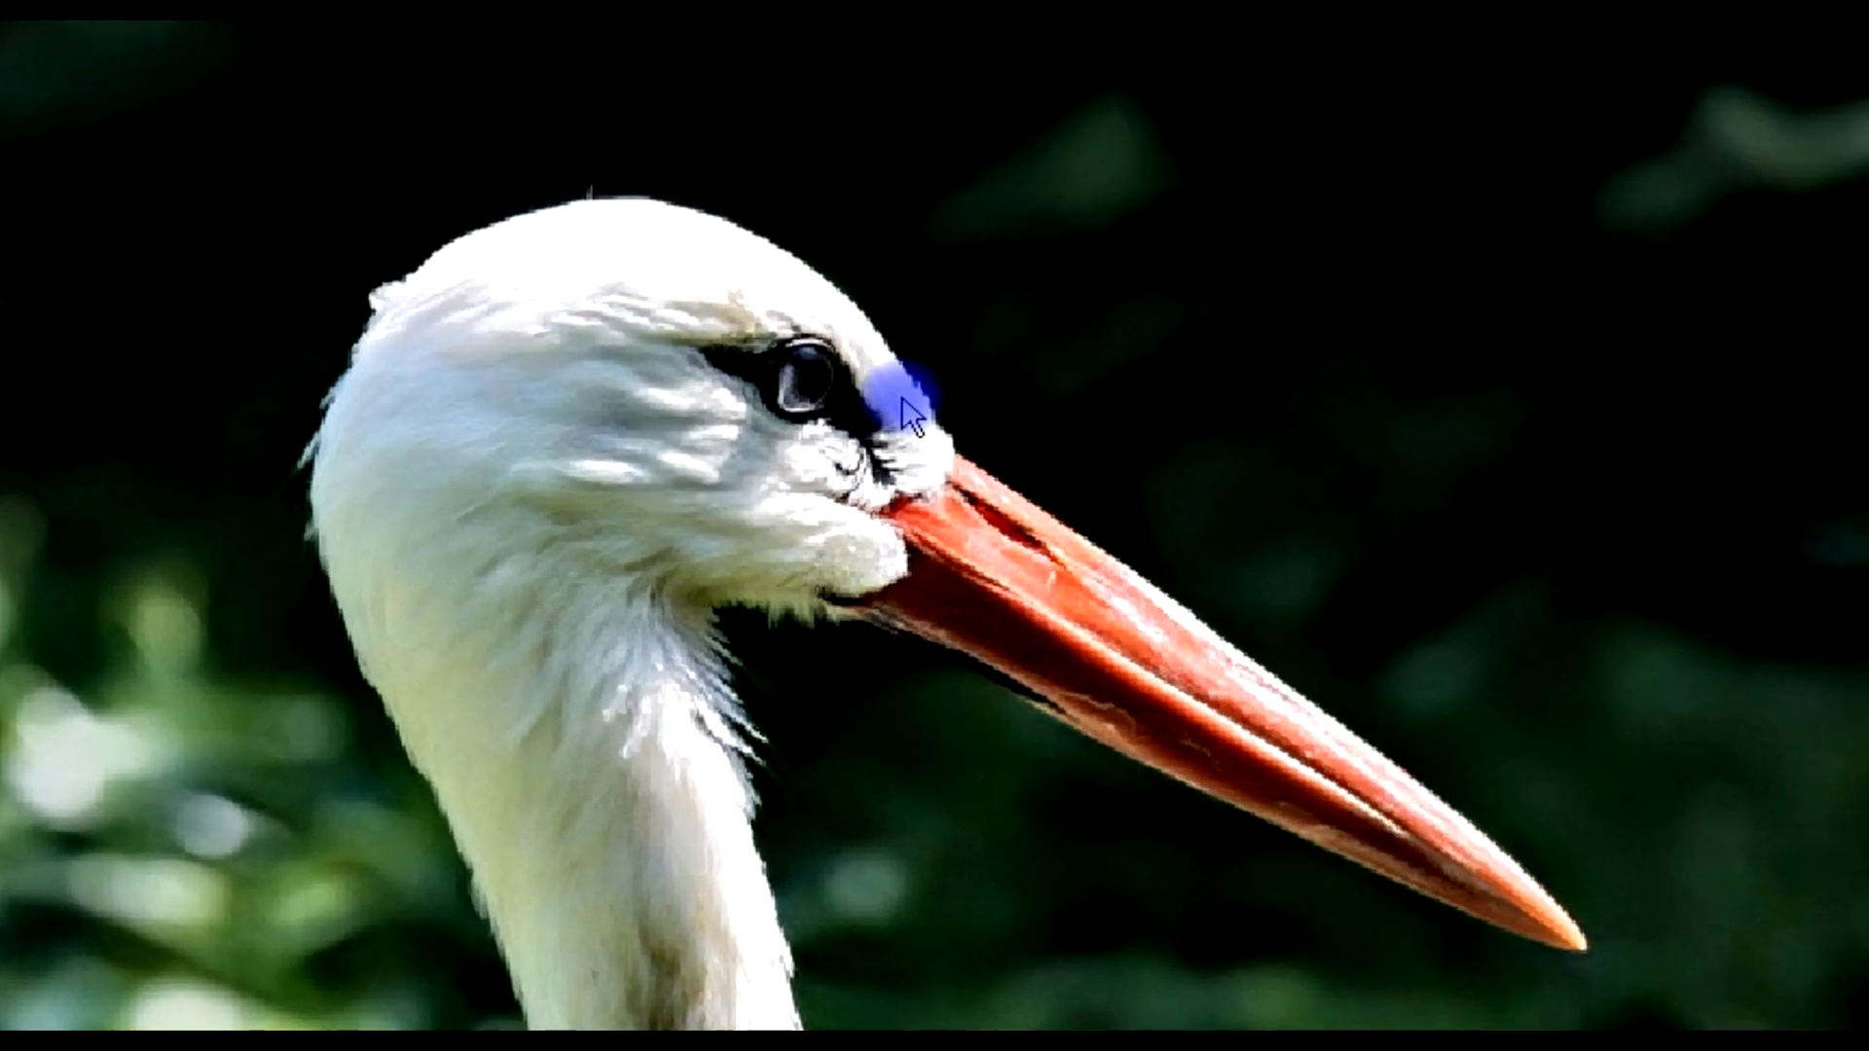
right_click(1011, 357)
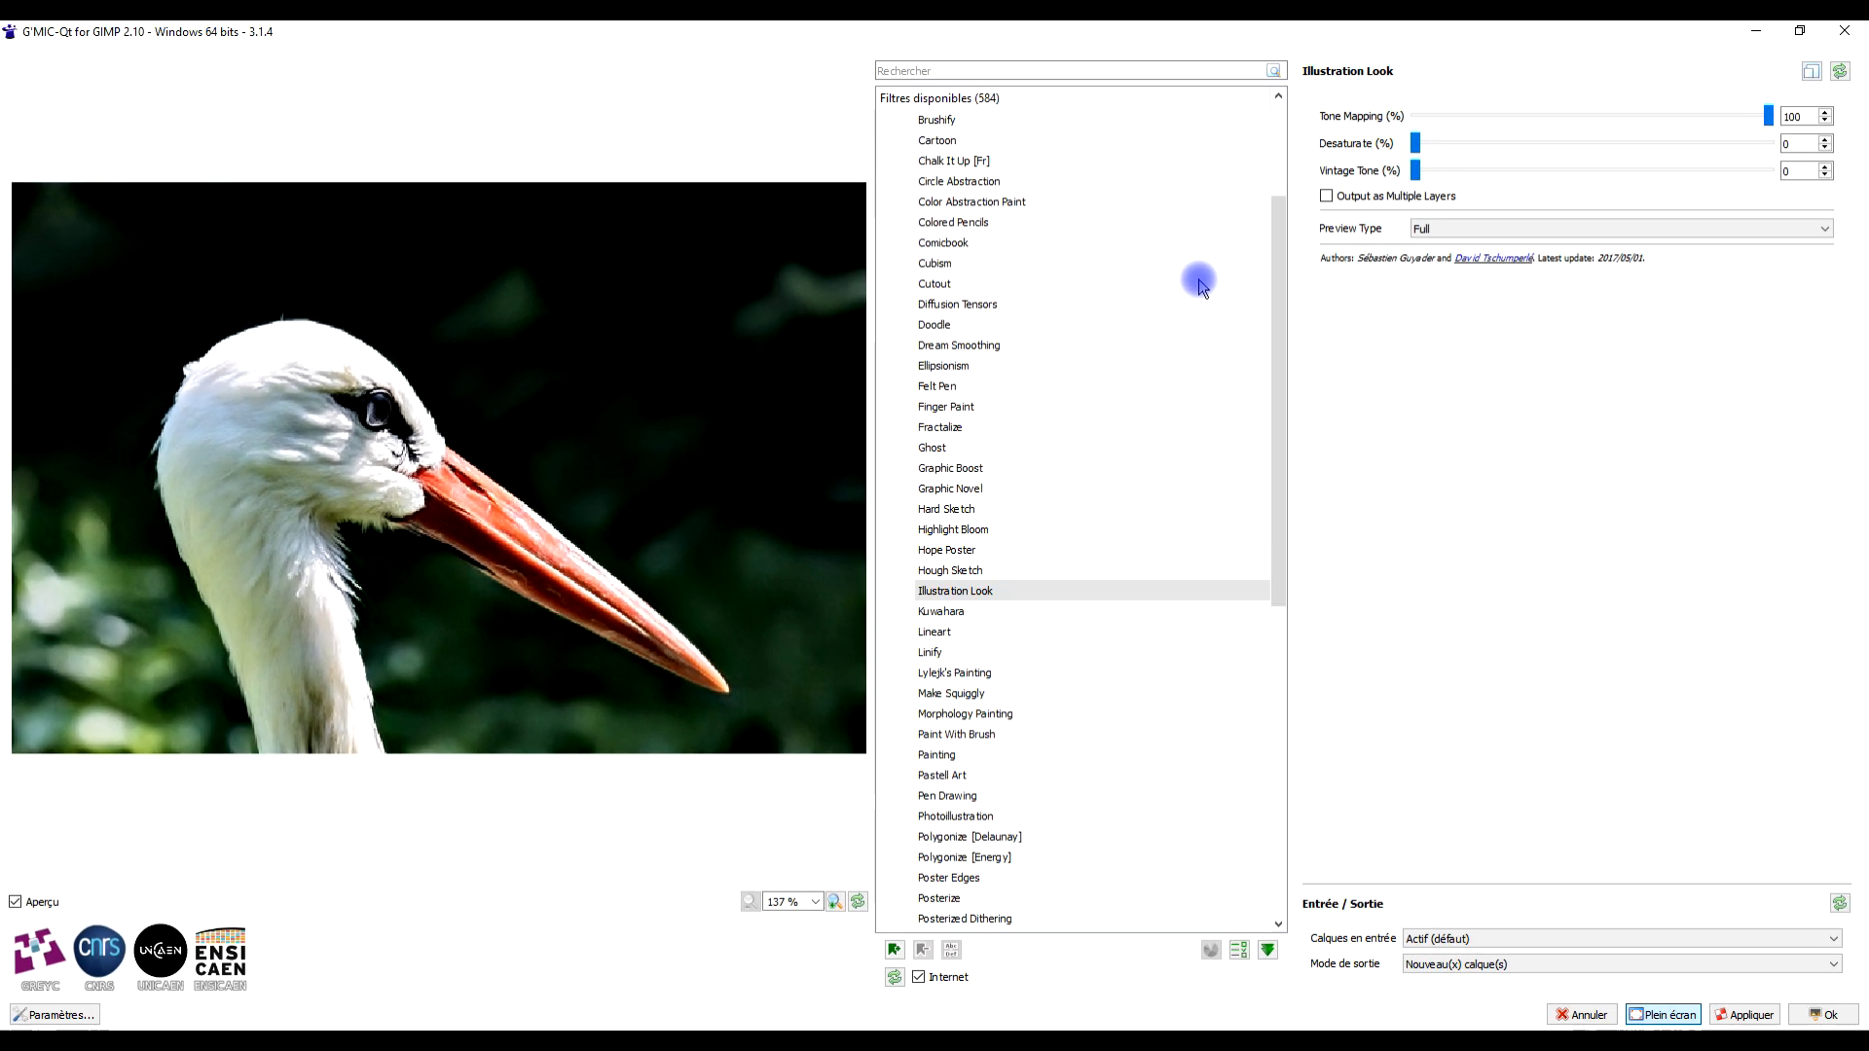
scroll(1148, 287, up, 1)
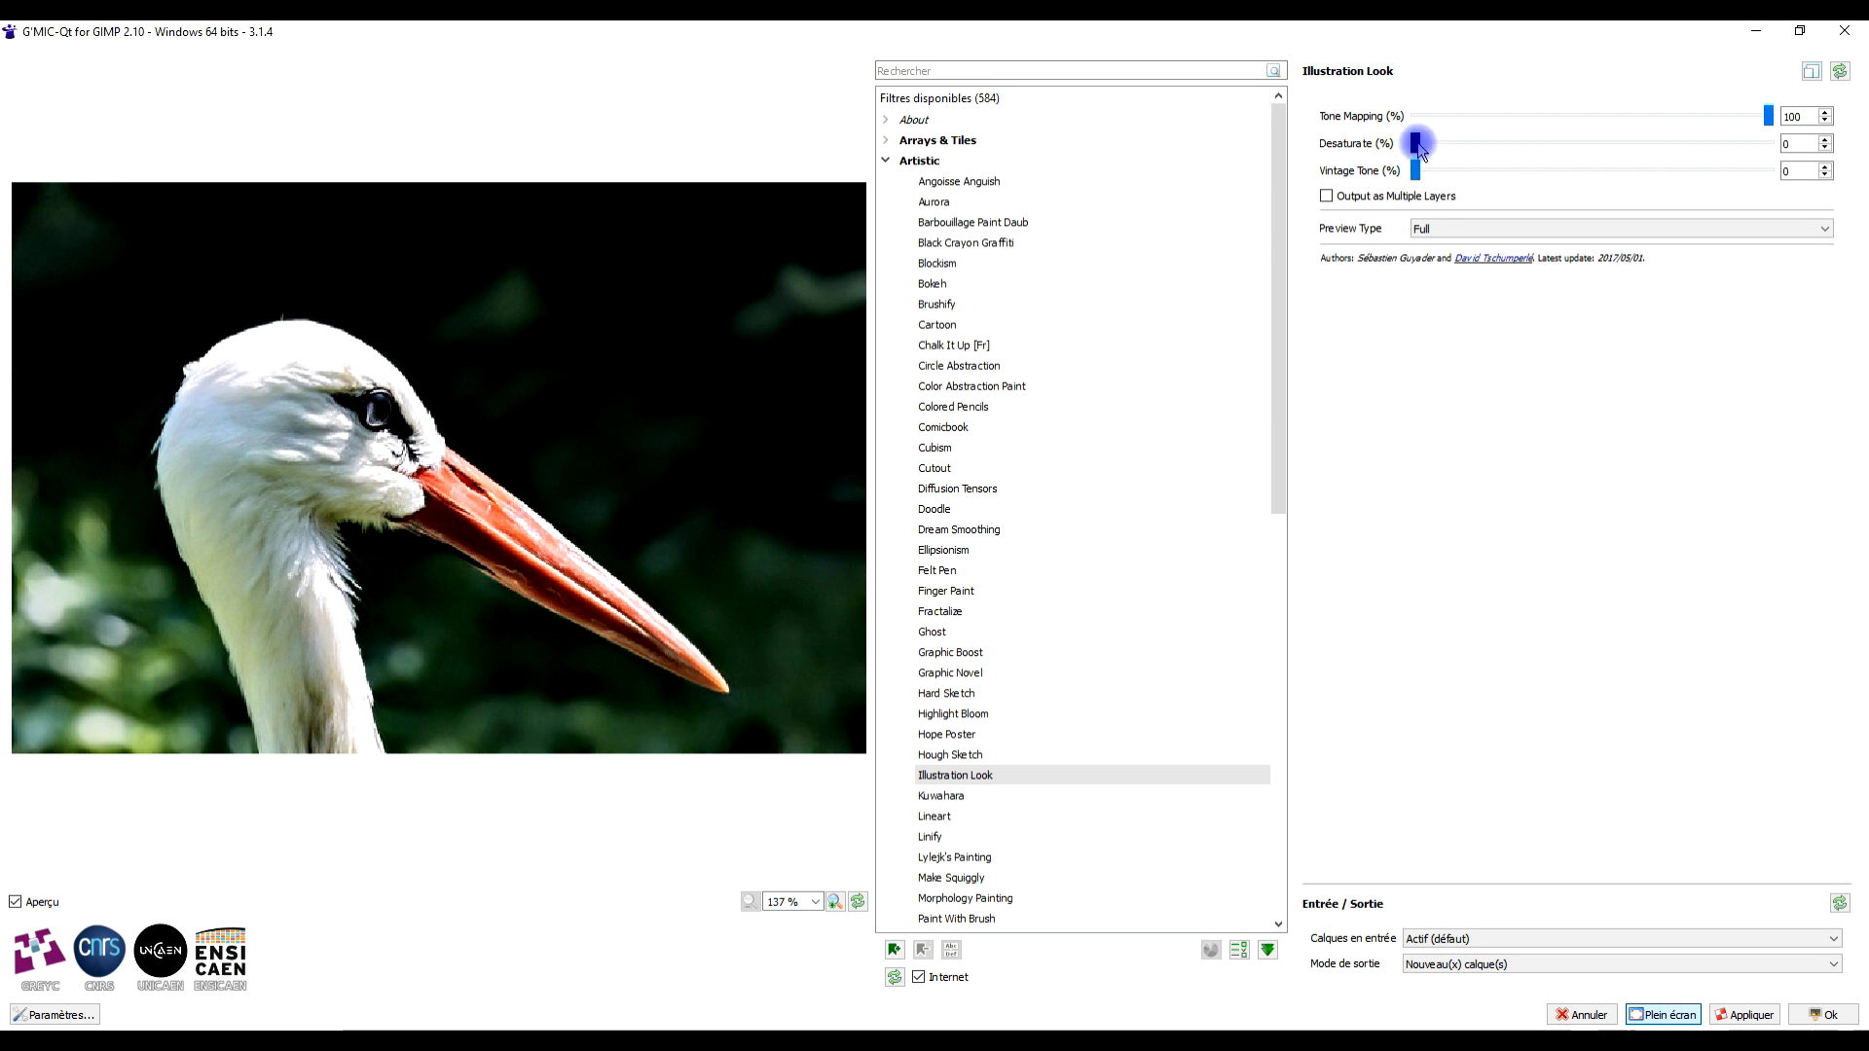
Try Desaturate at 100% and Vintage Tone at 80.2%, settling on 4.1% for Desaturate and 21.2% for Vintage Tone.
drag(1416, 146, 1785, 148)
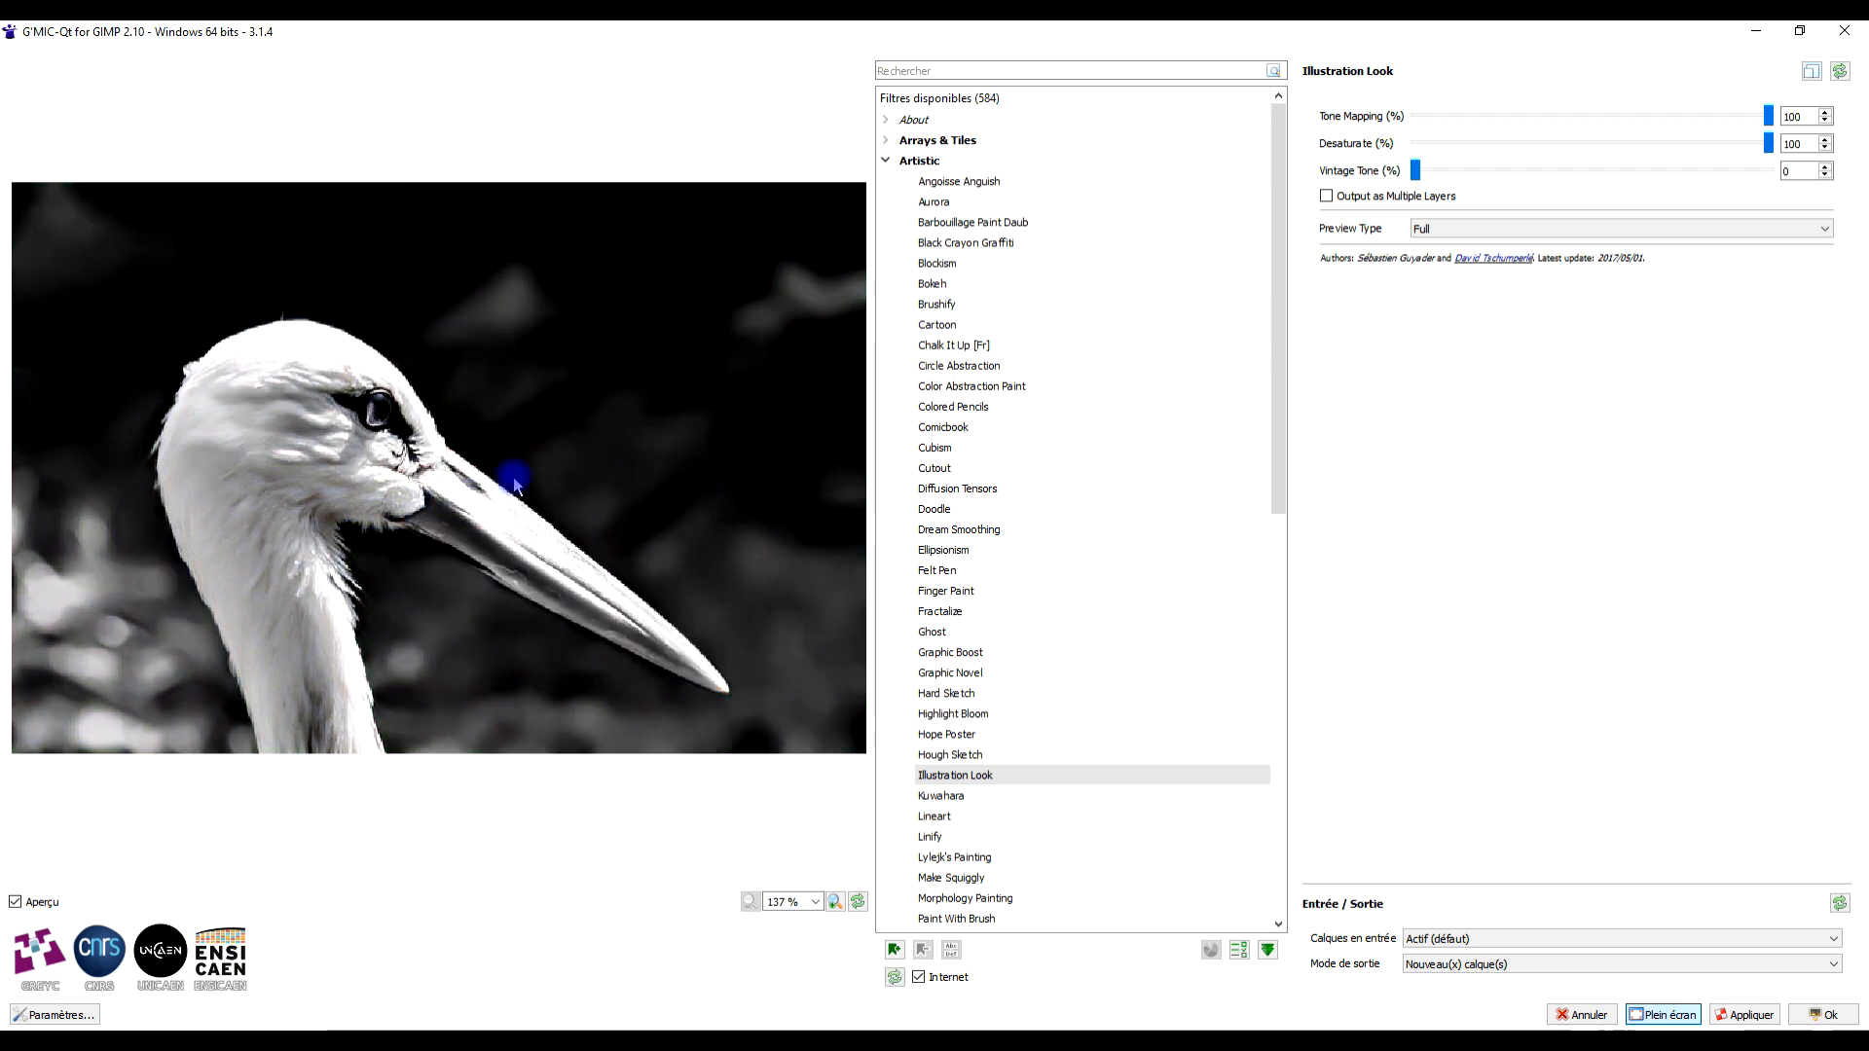
drag(1761, 147, 1430, 144)
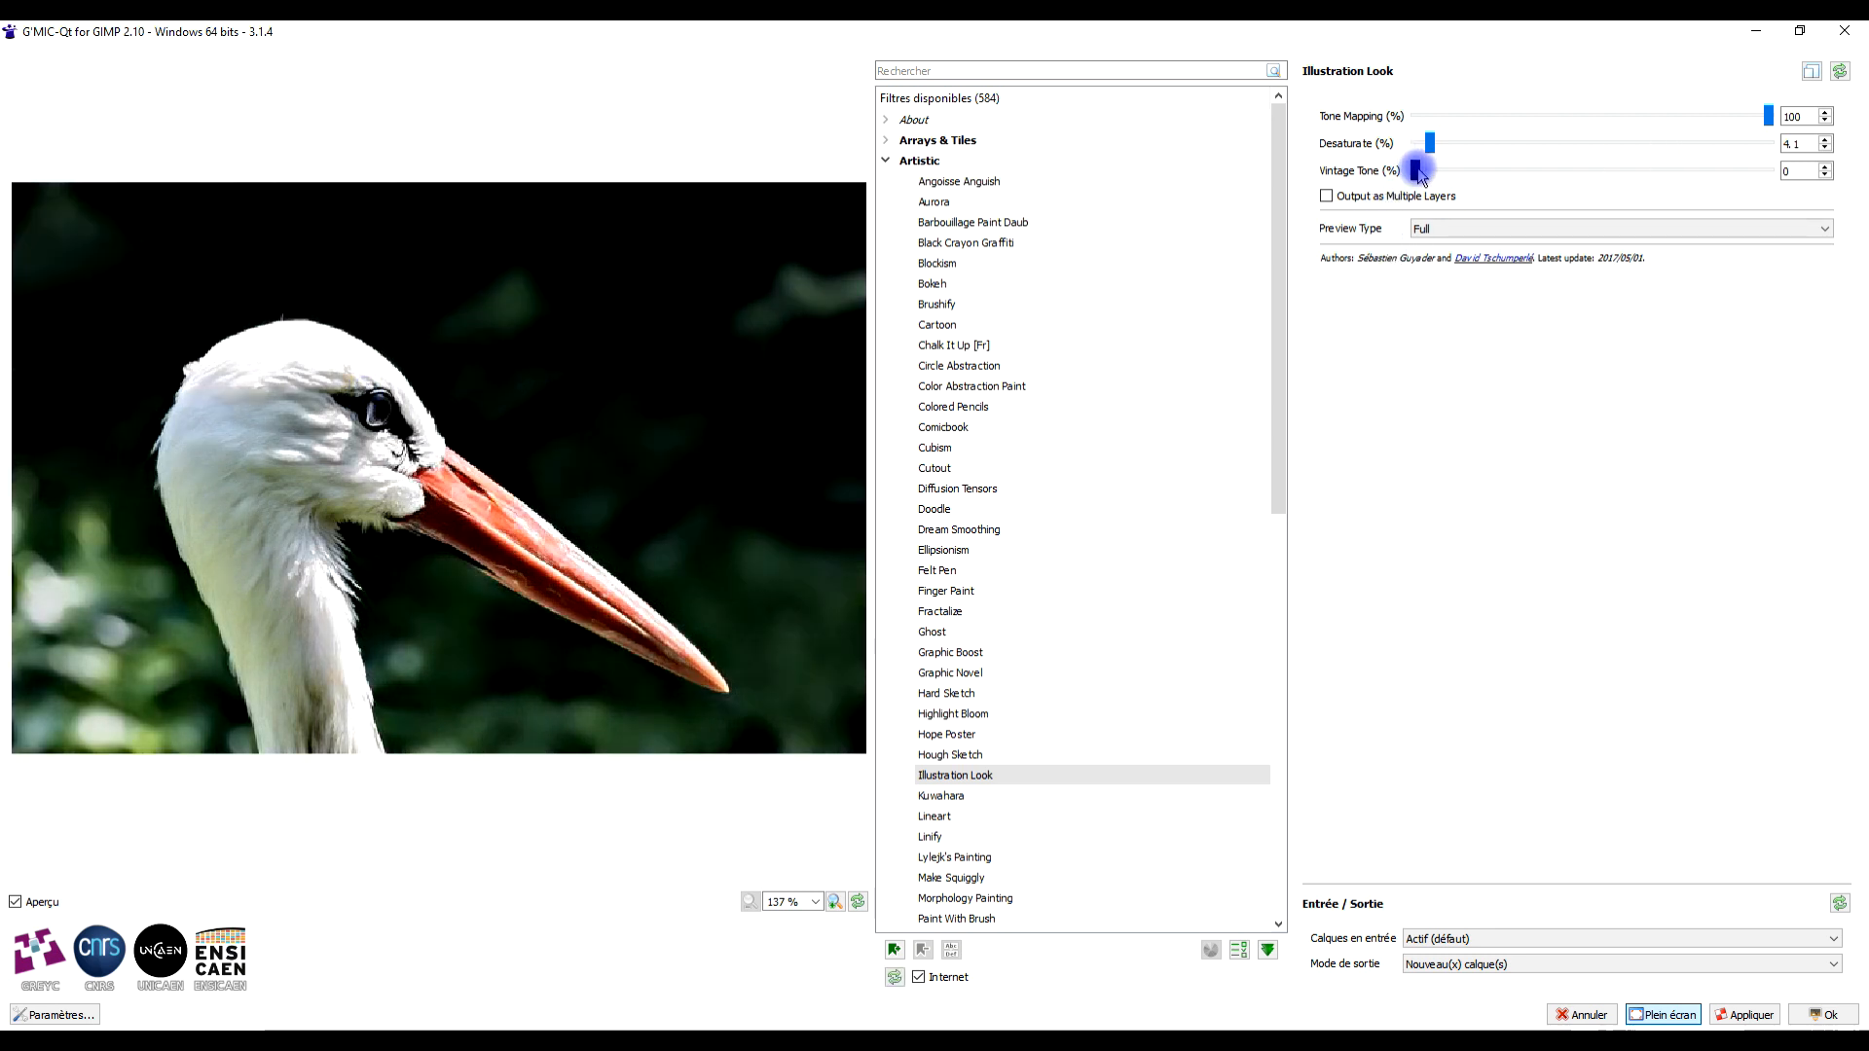
drag(1416, 175, 1698, 169)
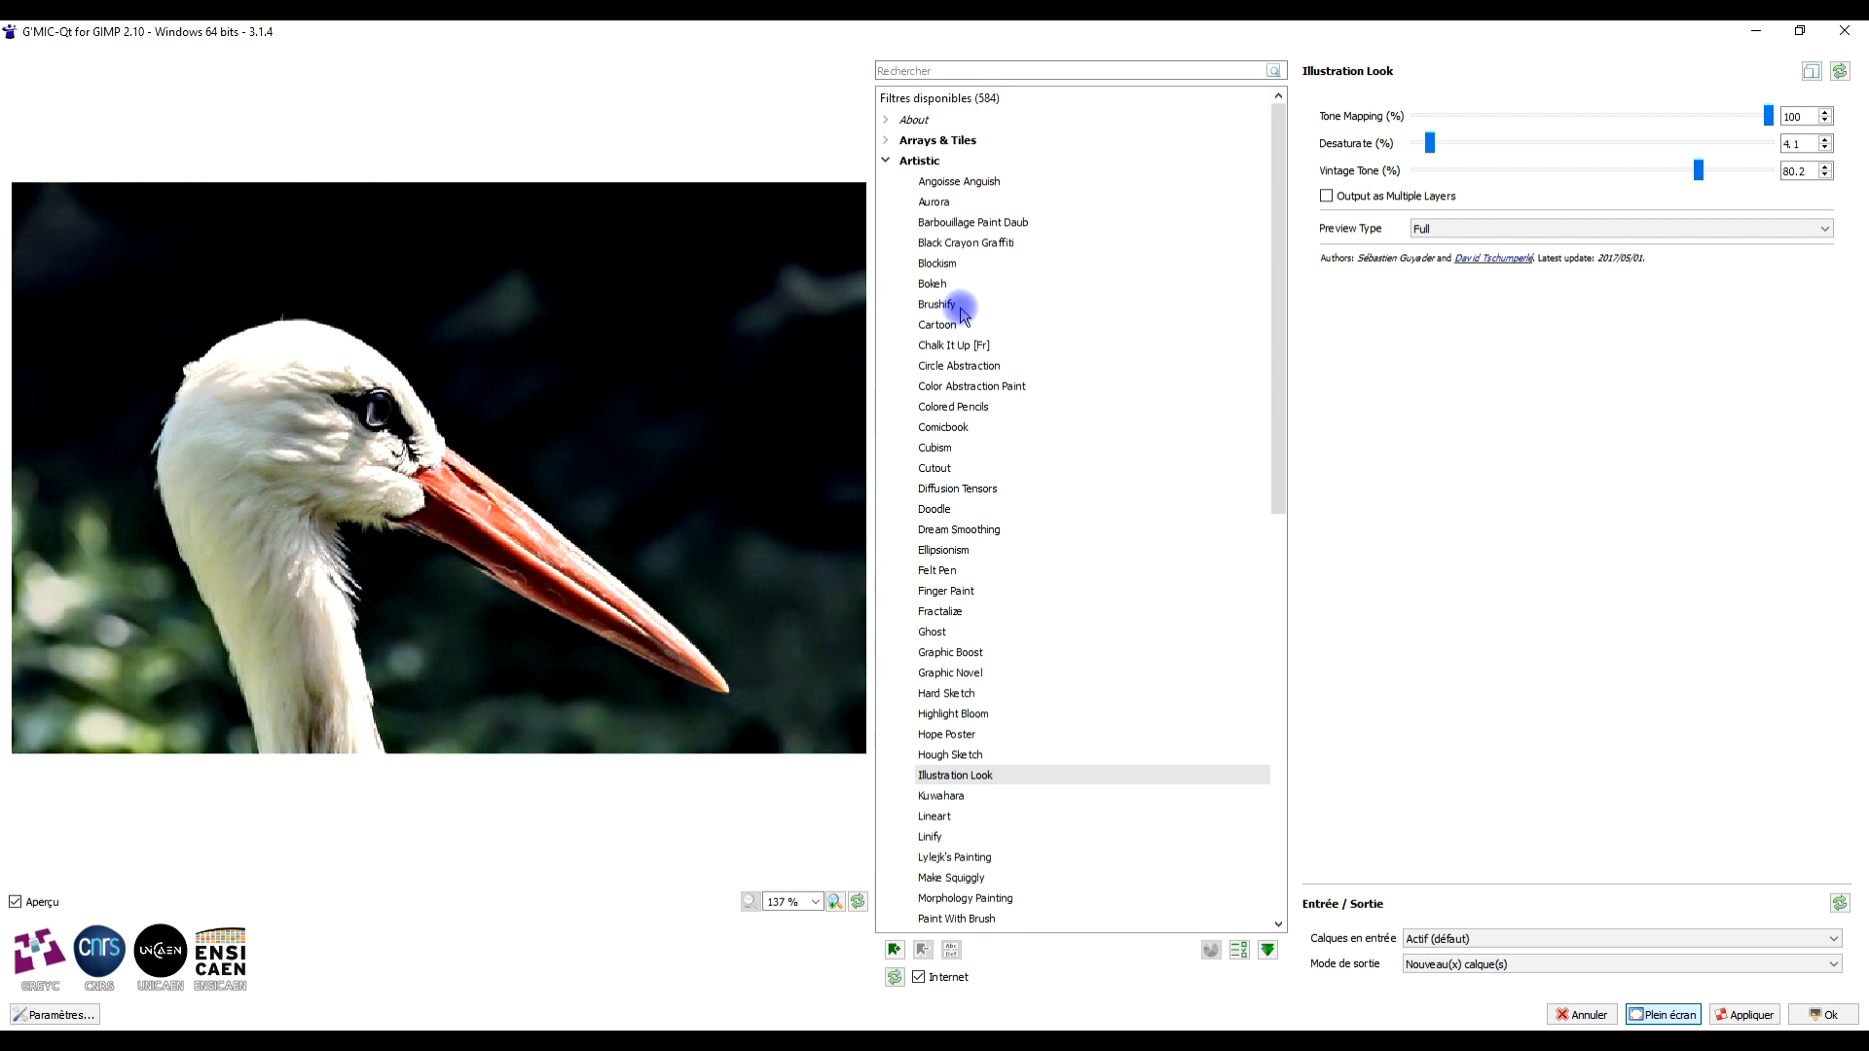
drag(1698, 170, 1489, 176)
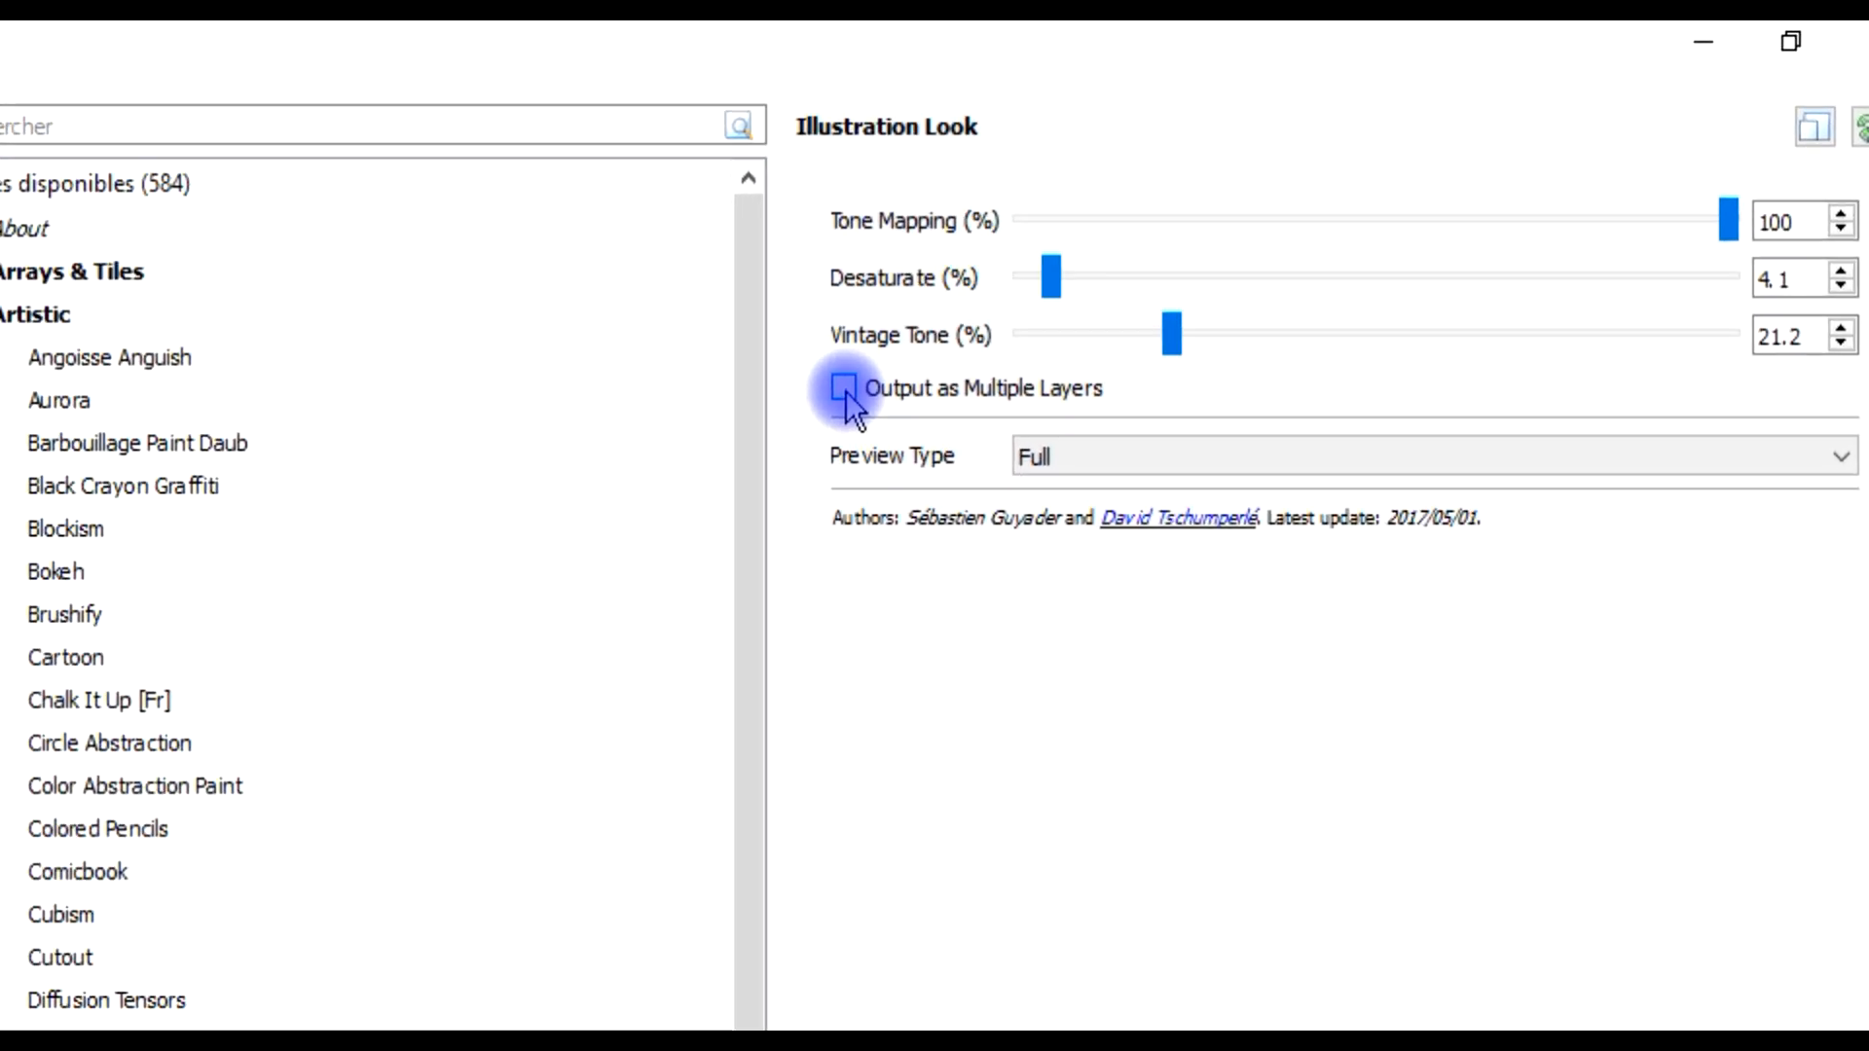
Enable output as multiple layers, and try Tone Mapping at 0% before setting it back to 100%.
click(844, 389)
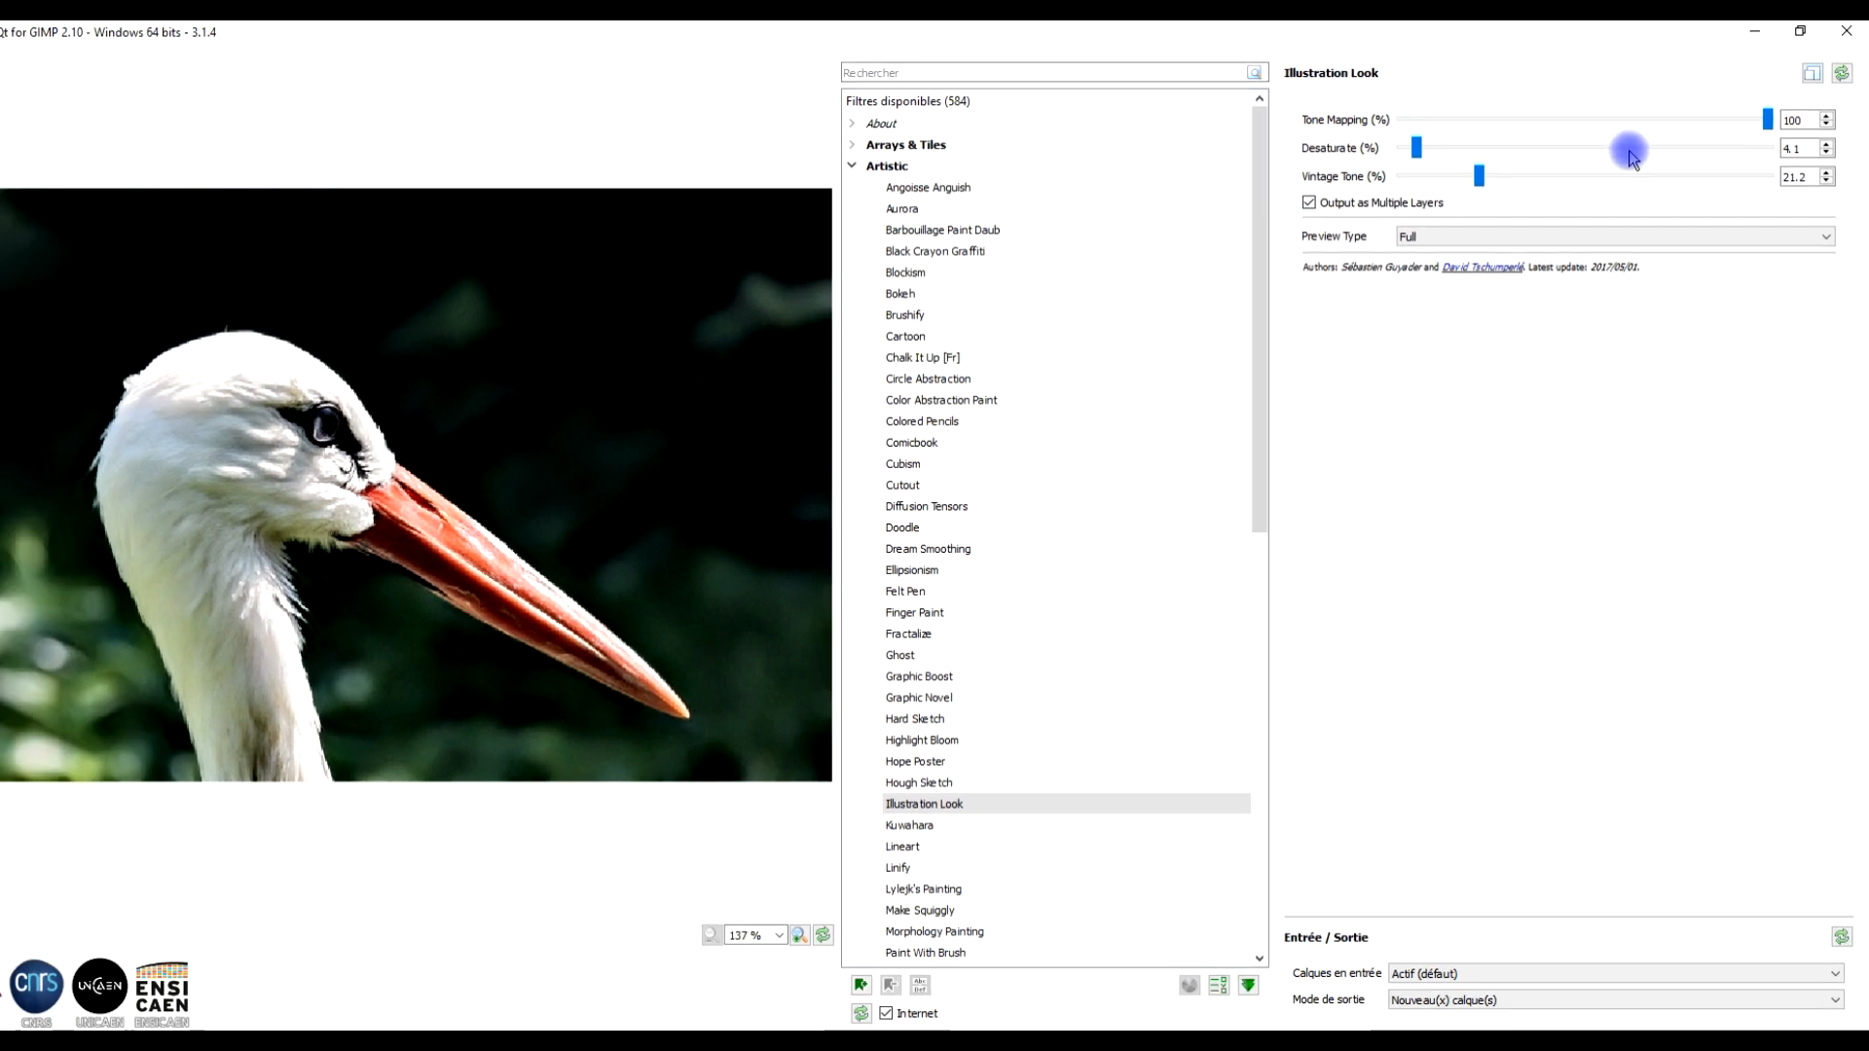
drag(1768, 120, 1334, 117)
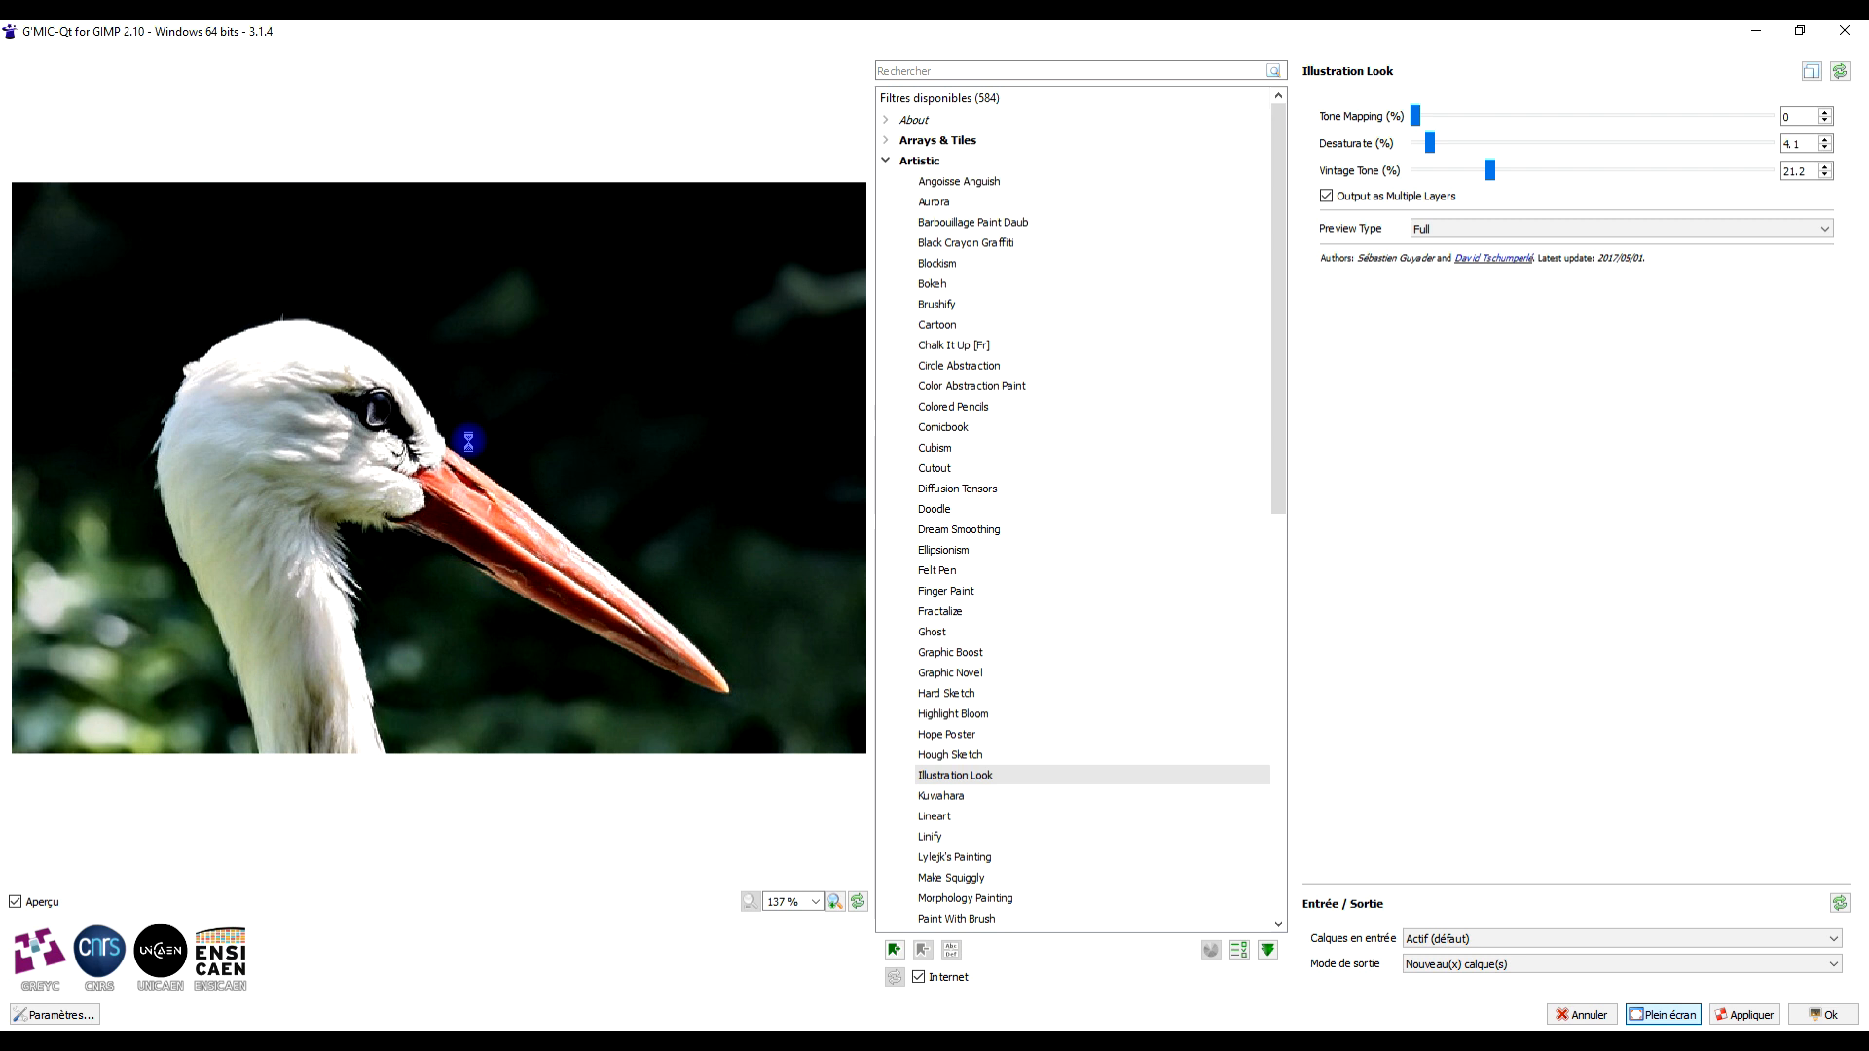
right_click(475, 384)
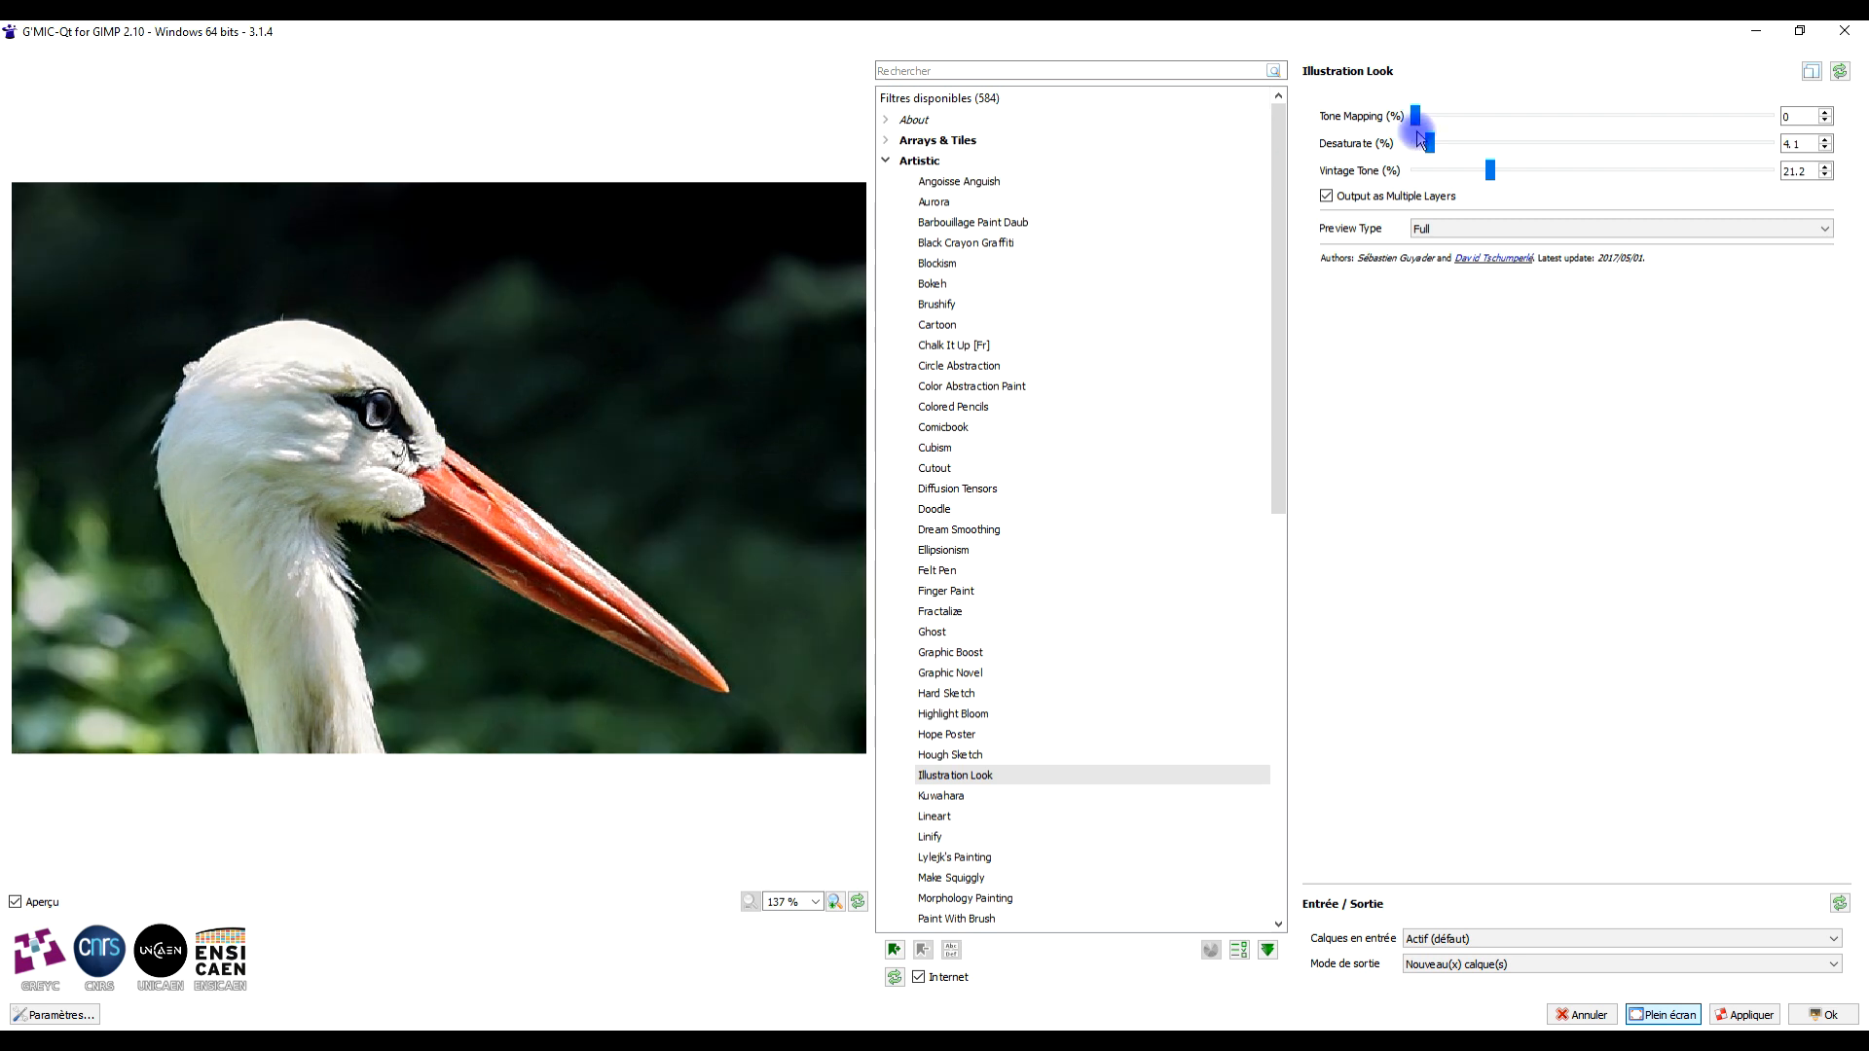
drag(1420, 121, 1823, 127)
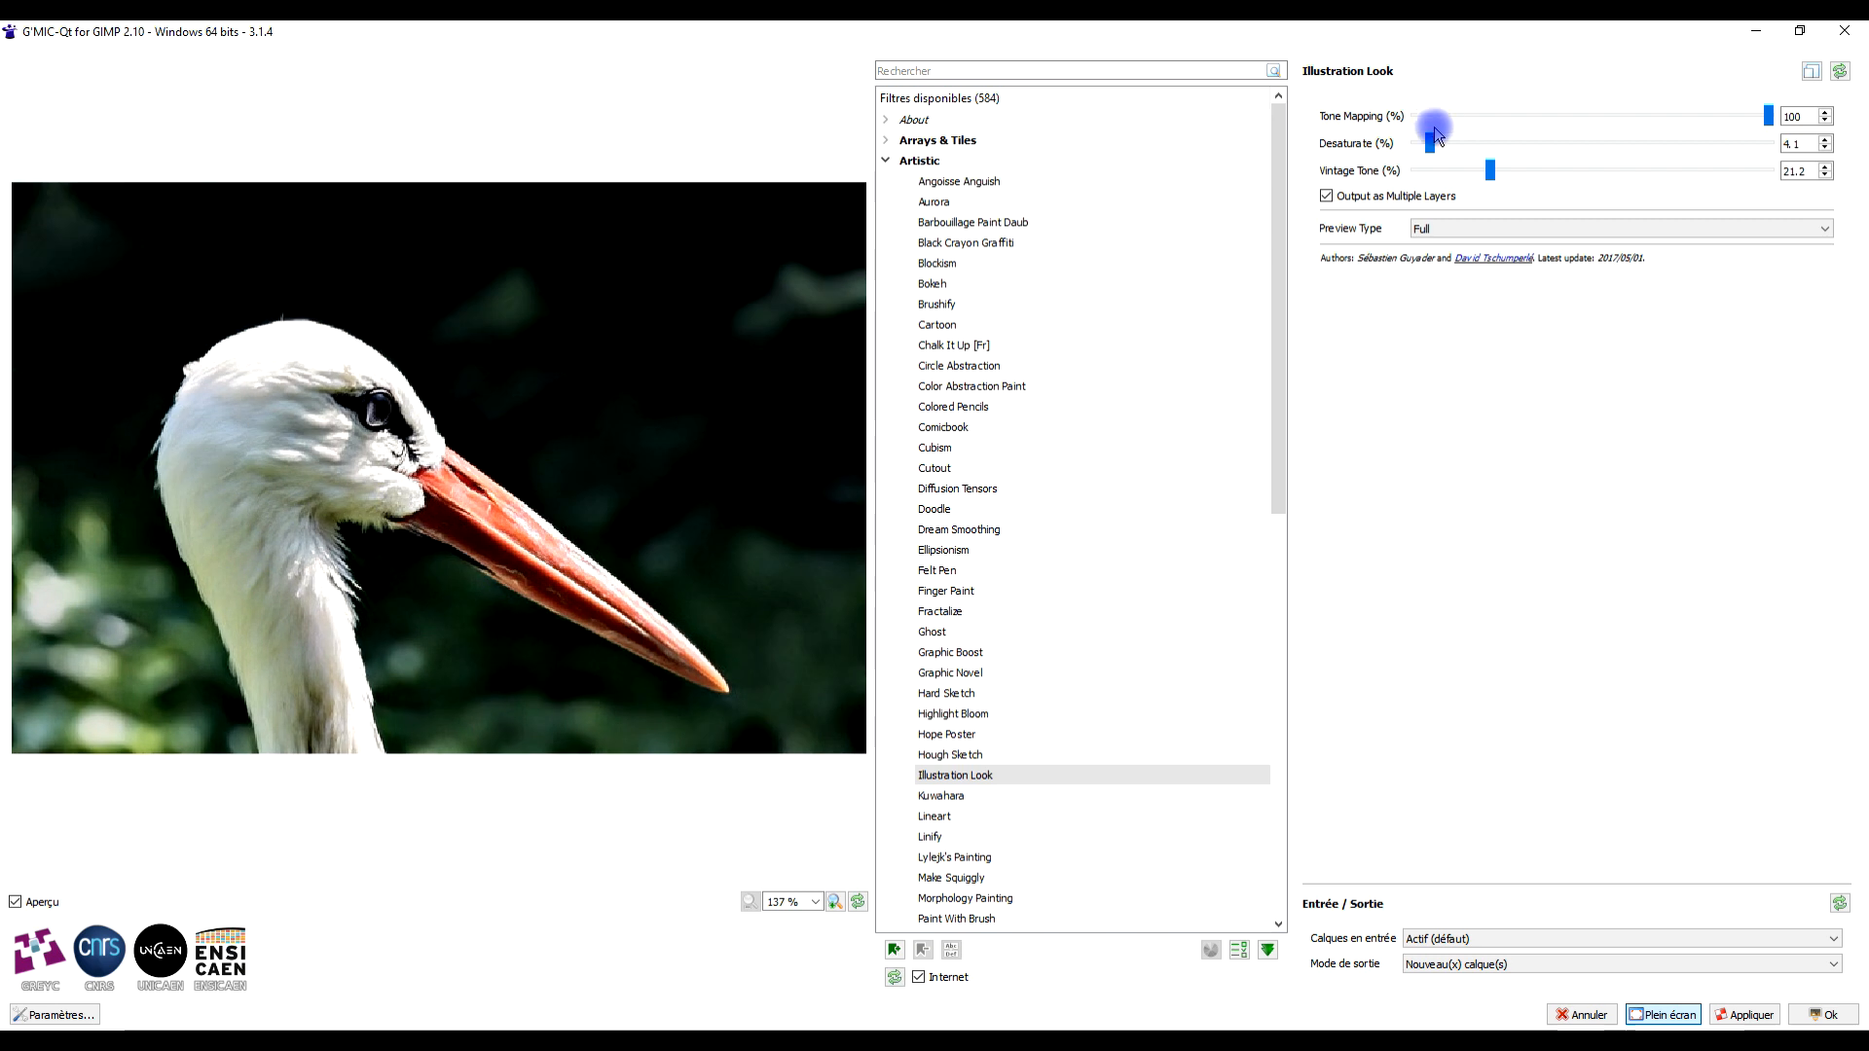
Set Vintage Tone to 3.3% and apply the Illustration Look filter with the output mode Nouveau(x) calque(s).
drag(1487, 169, 1429, 182)
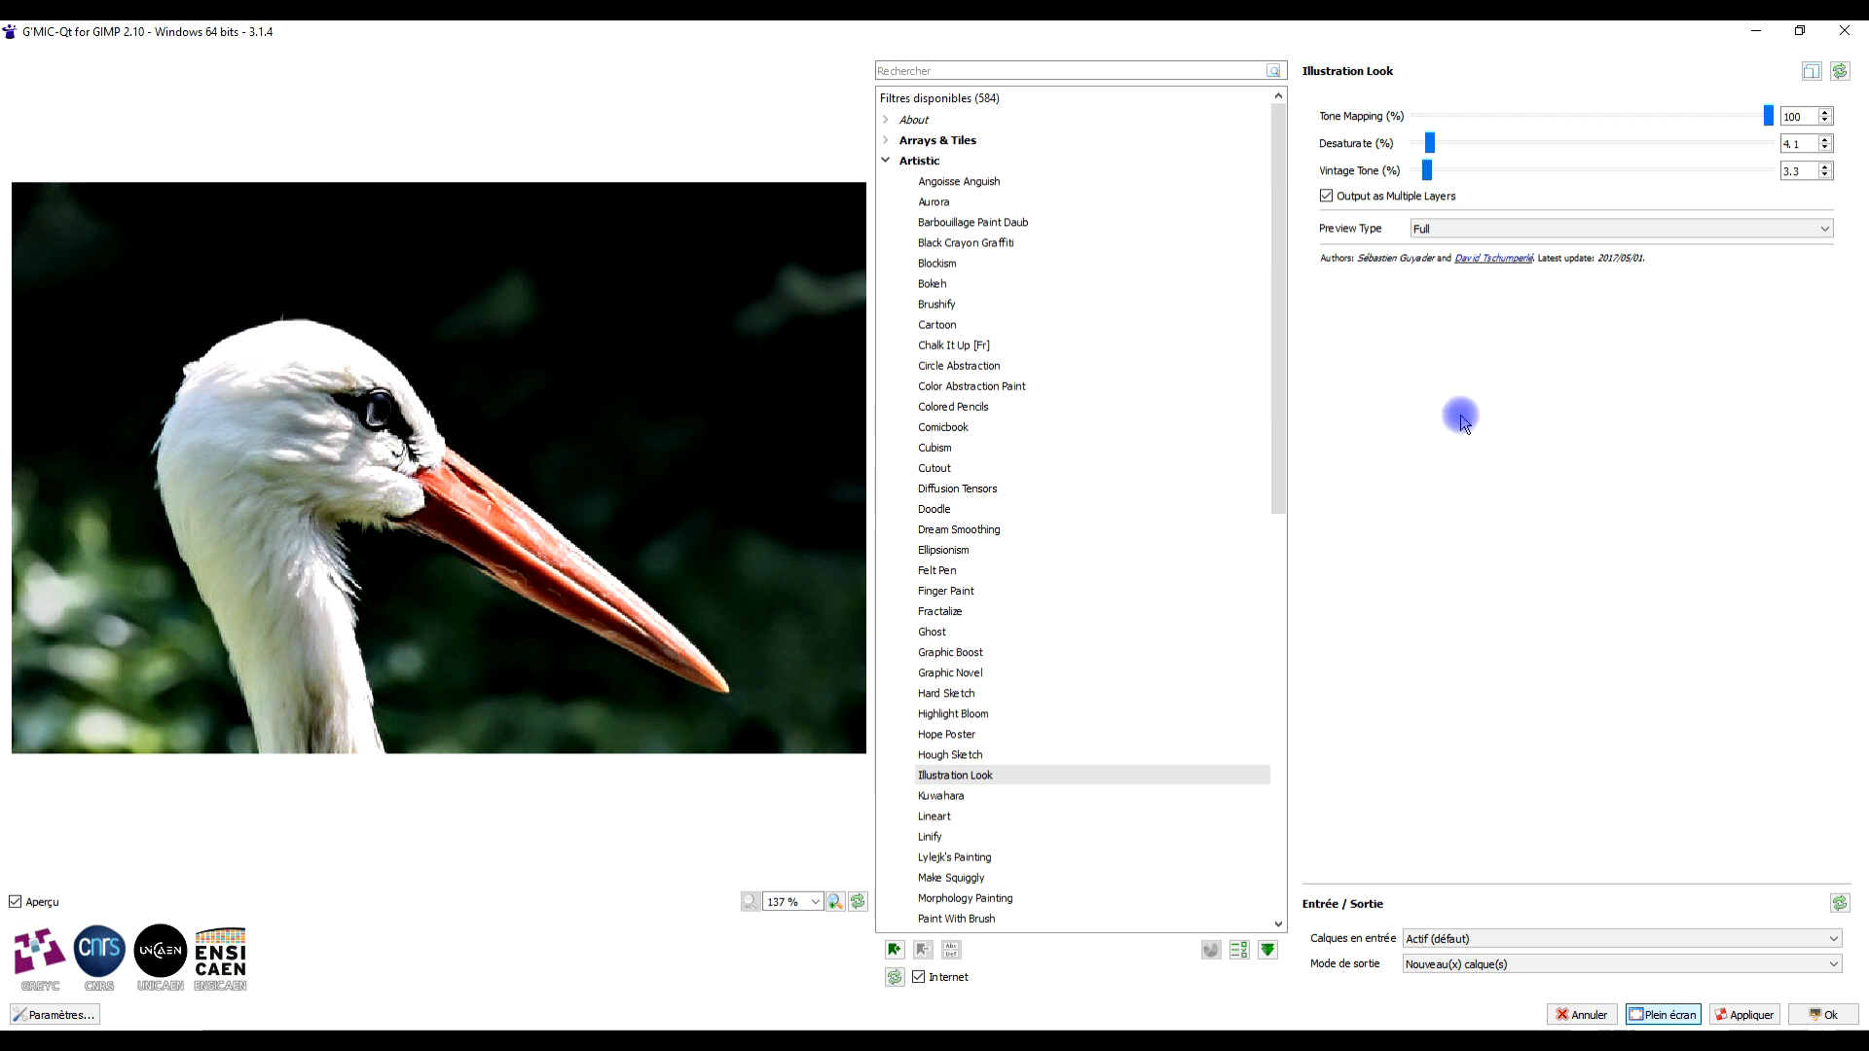
right_click(499, 440)
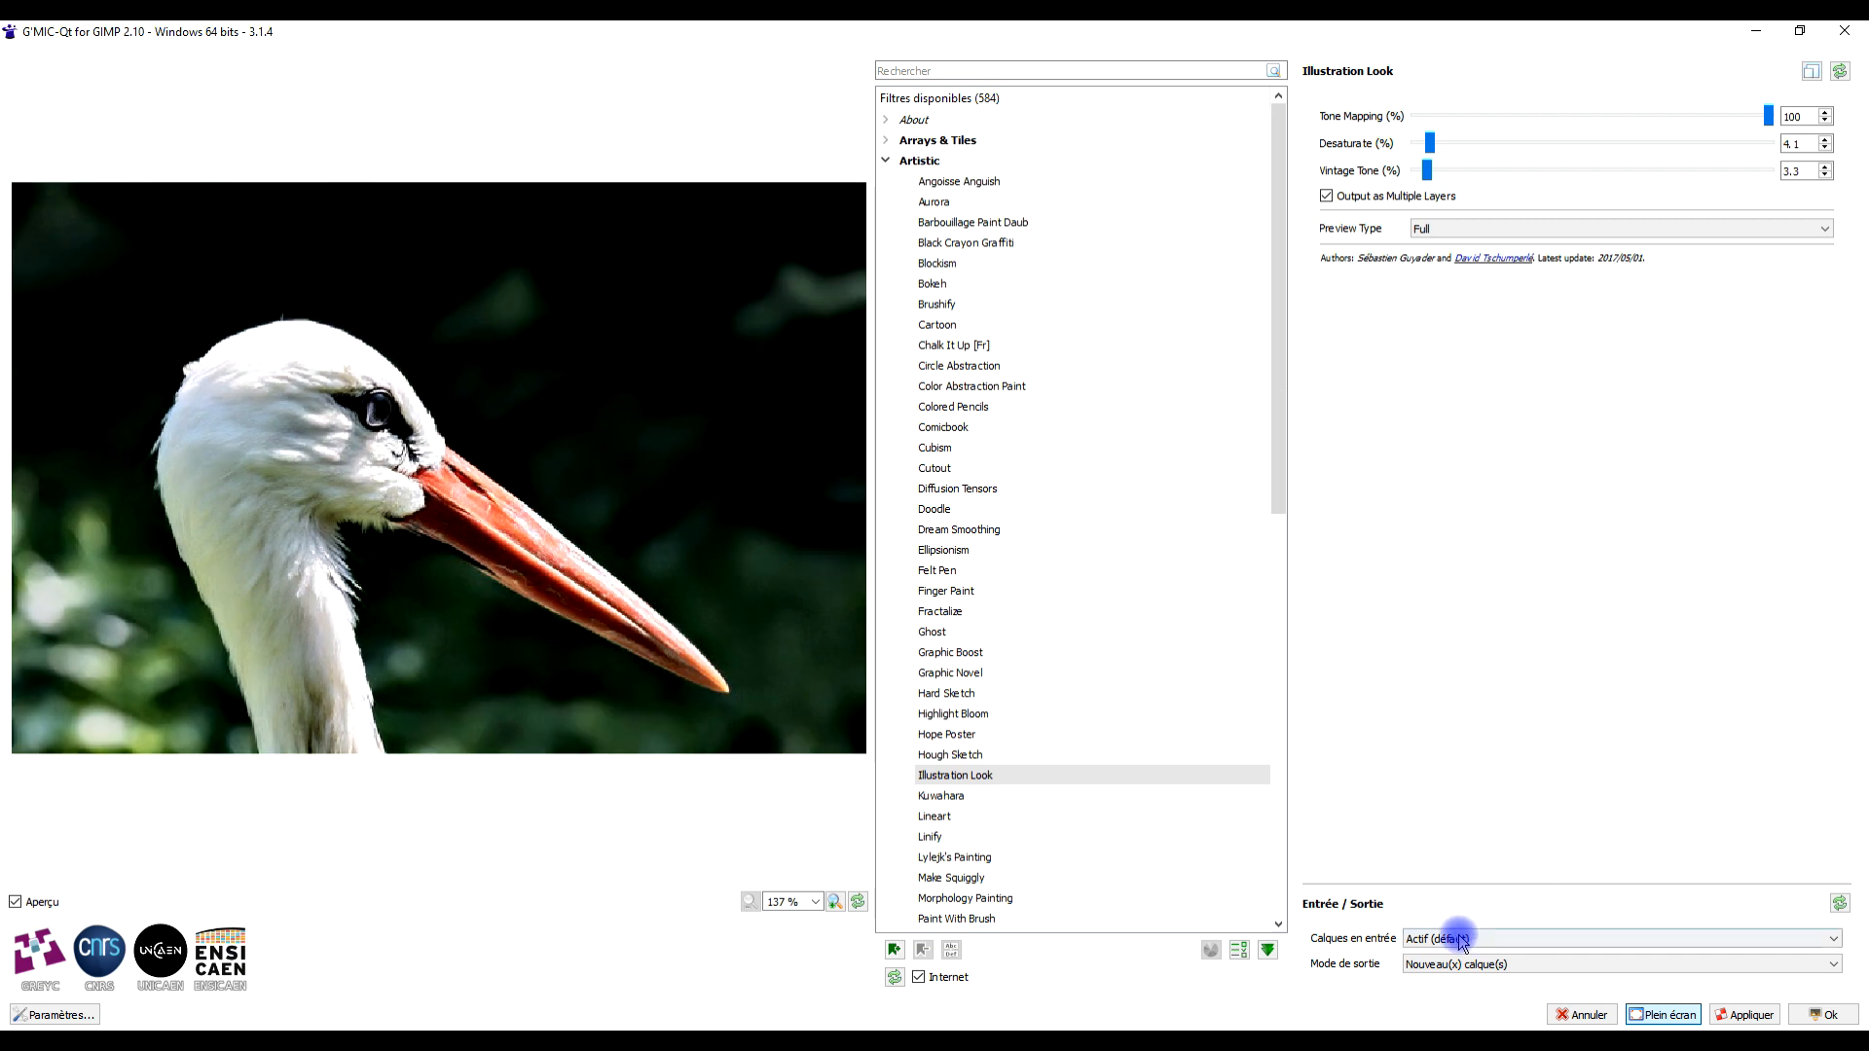
click(1418, 974)
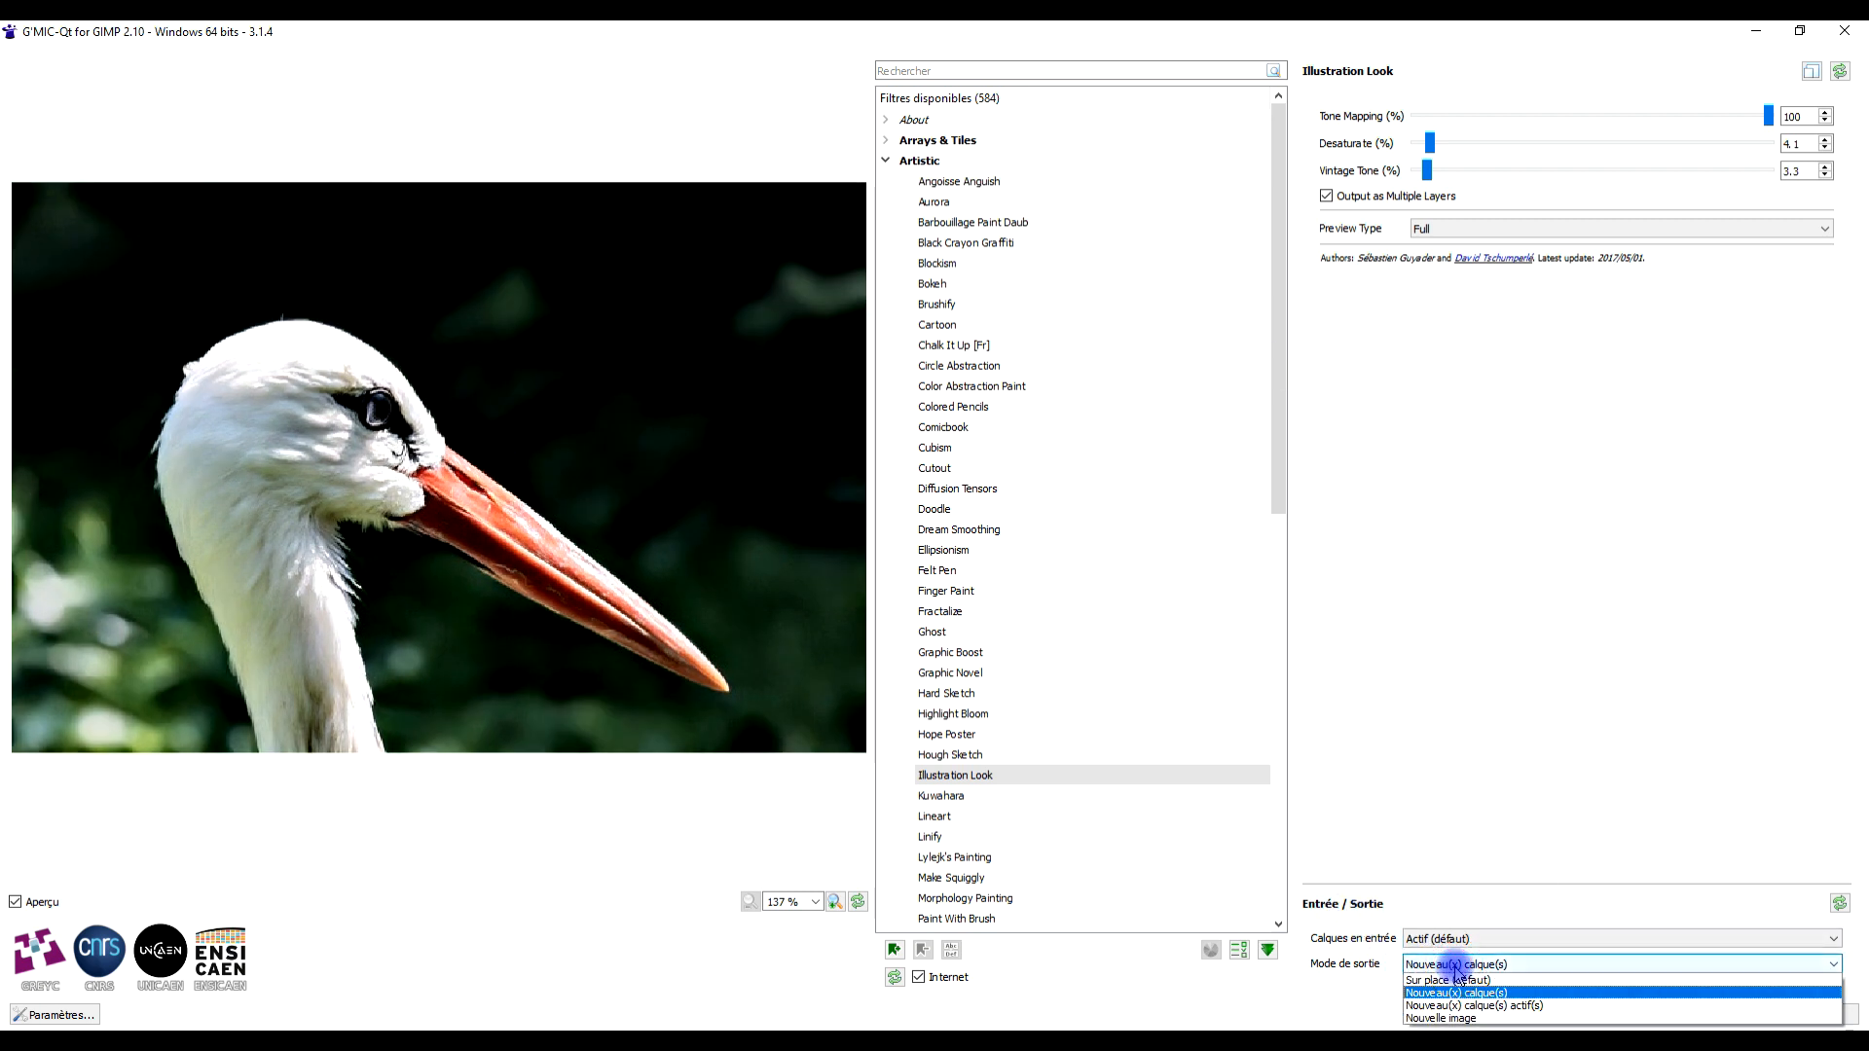
click(1091, 962)
click(1759, 991)
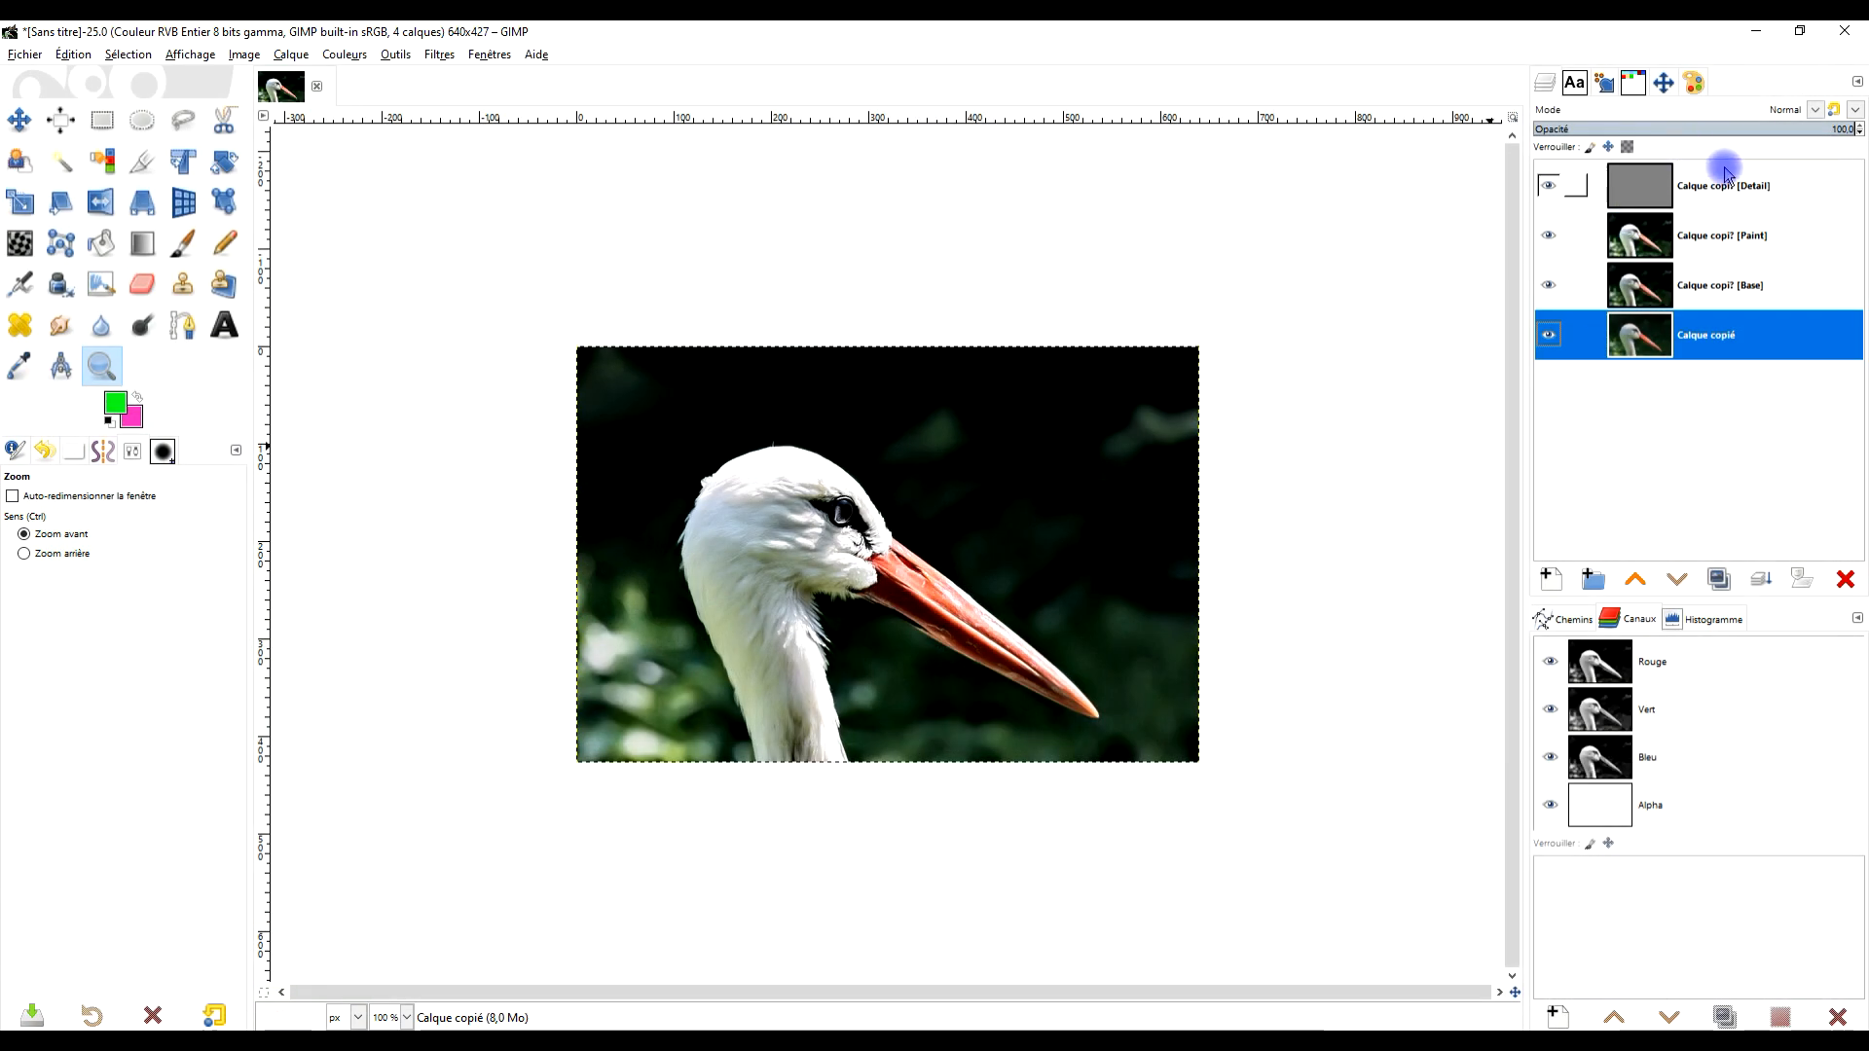
Compare the filtered result with the original by isolating the Calque copié layer and showing all layers again.
click(776, 619)
click(777, 618)
ctrl+click(906, 535)
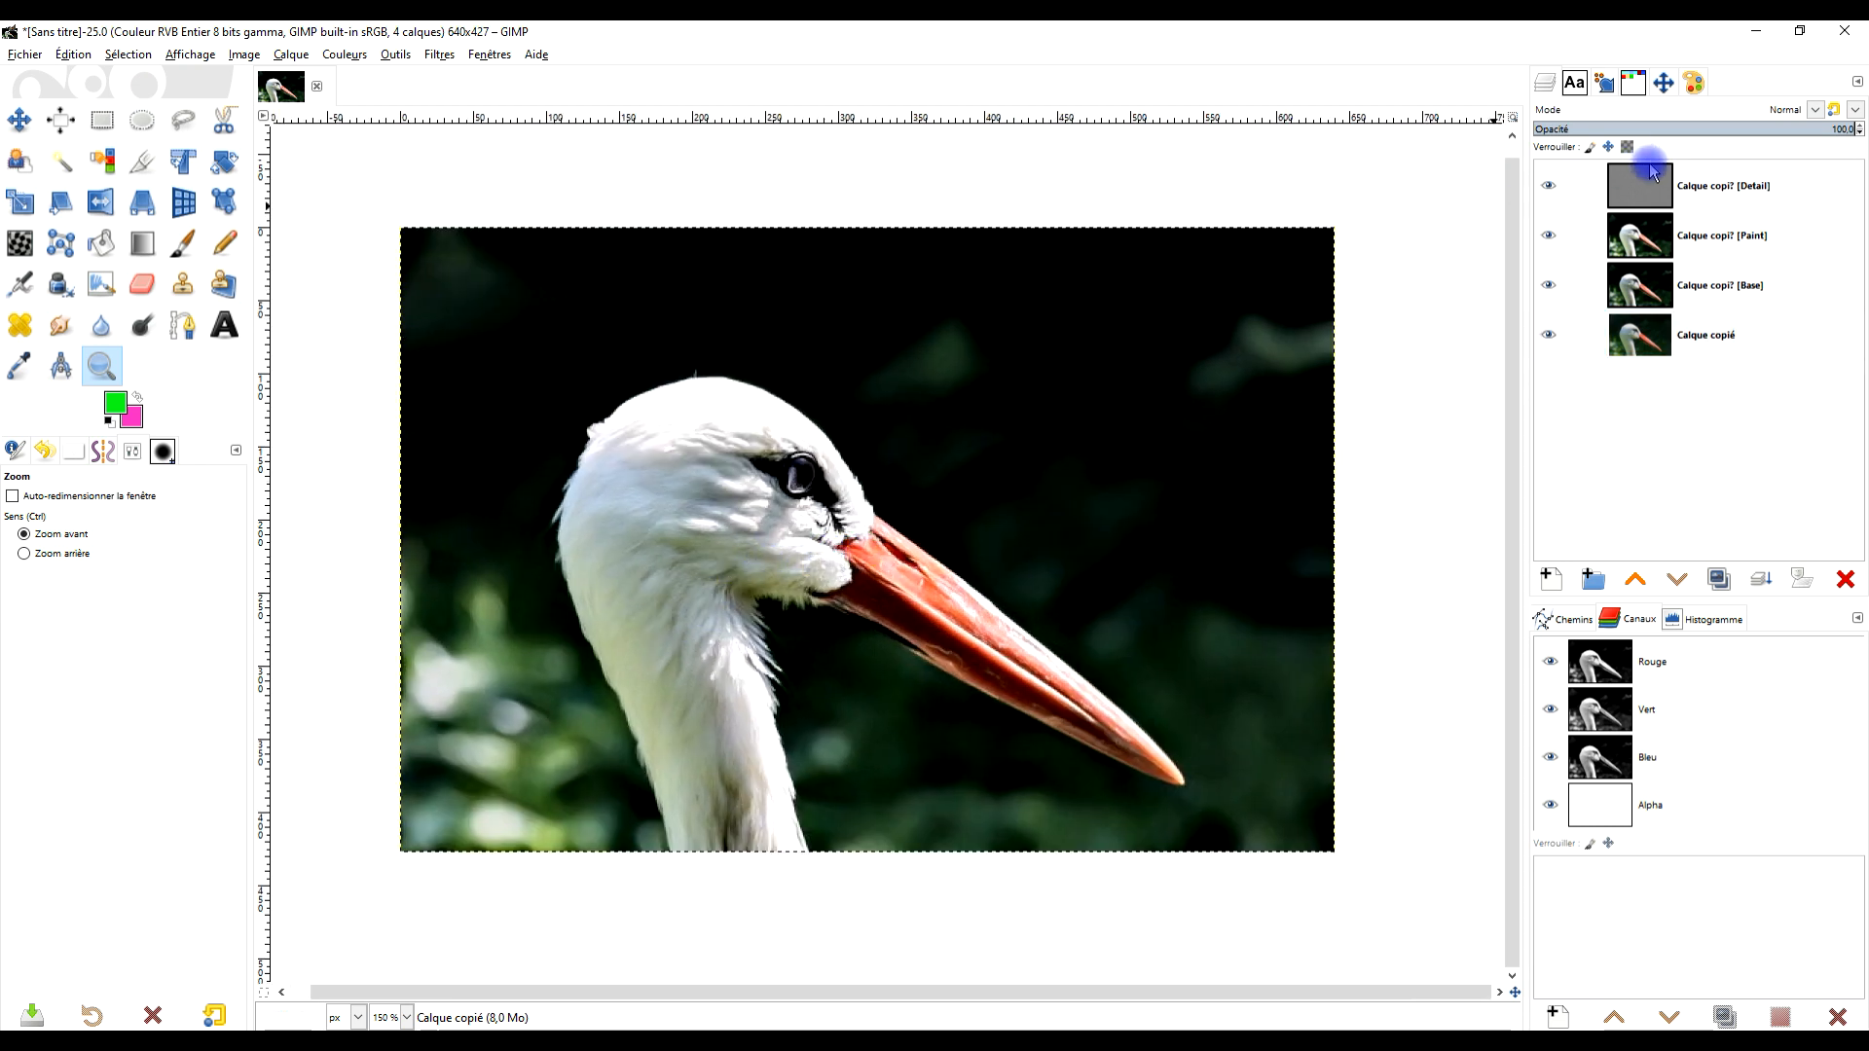
shift+click(1548, 335)
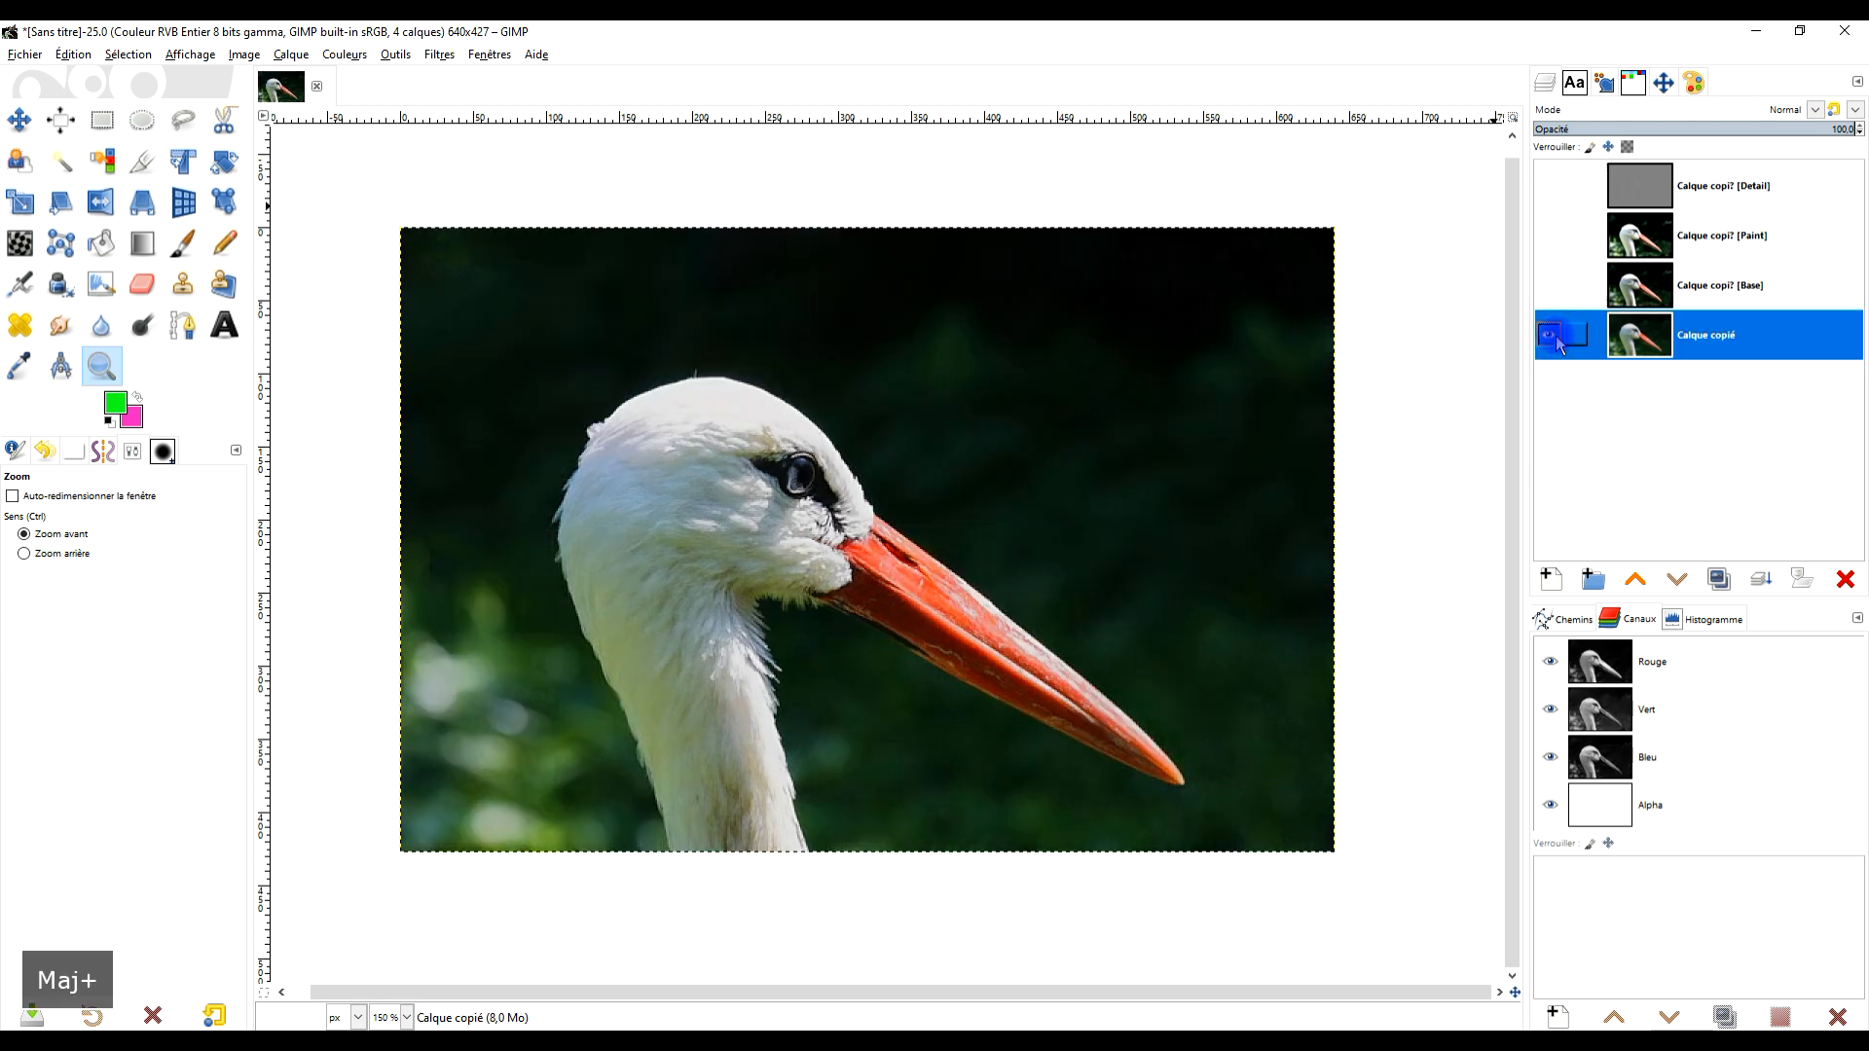
shift+click(1558, 342)
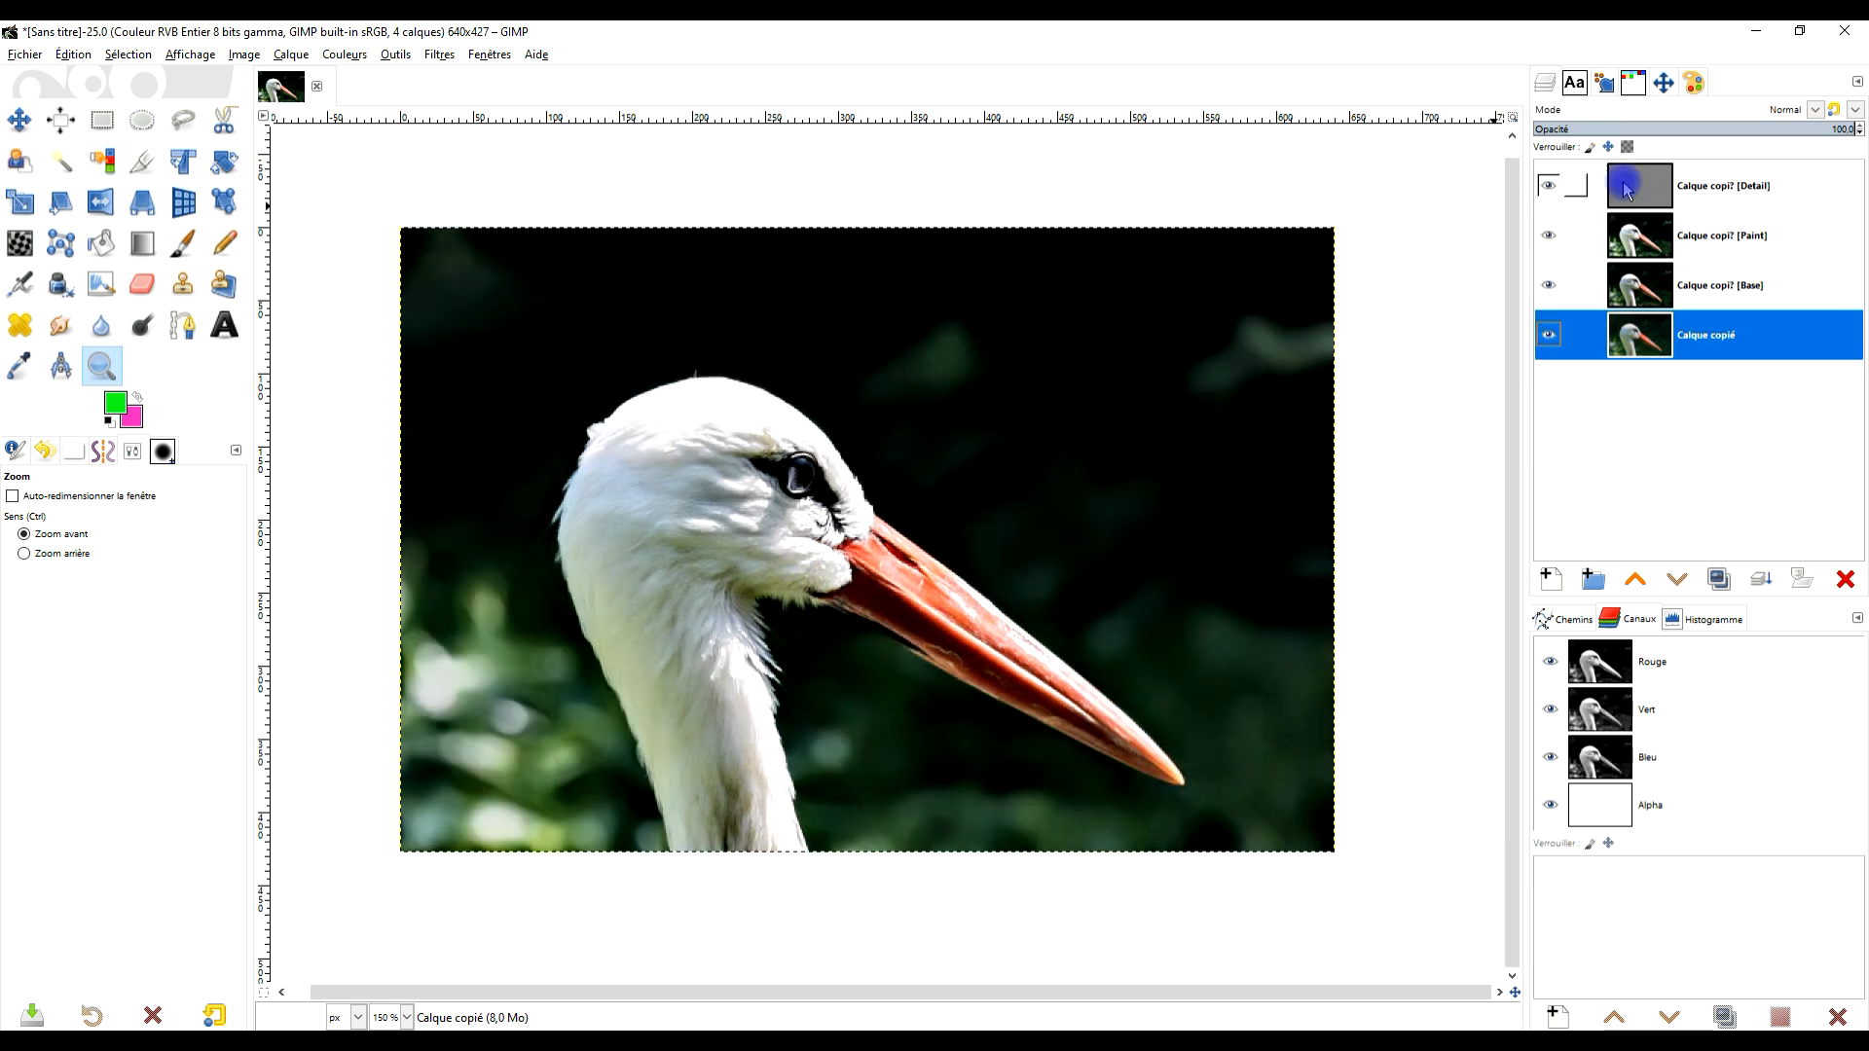
Set the opacity of the [Paint] layer to 86.1%.
click(1694, 249)
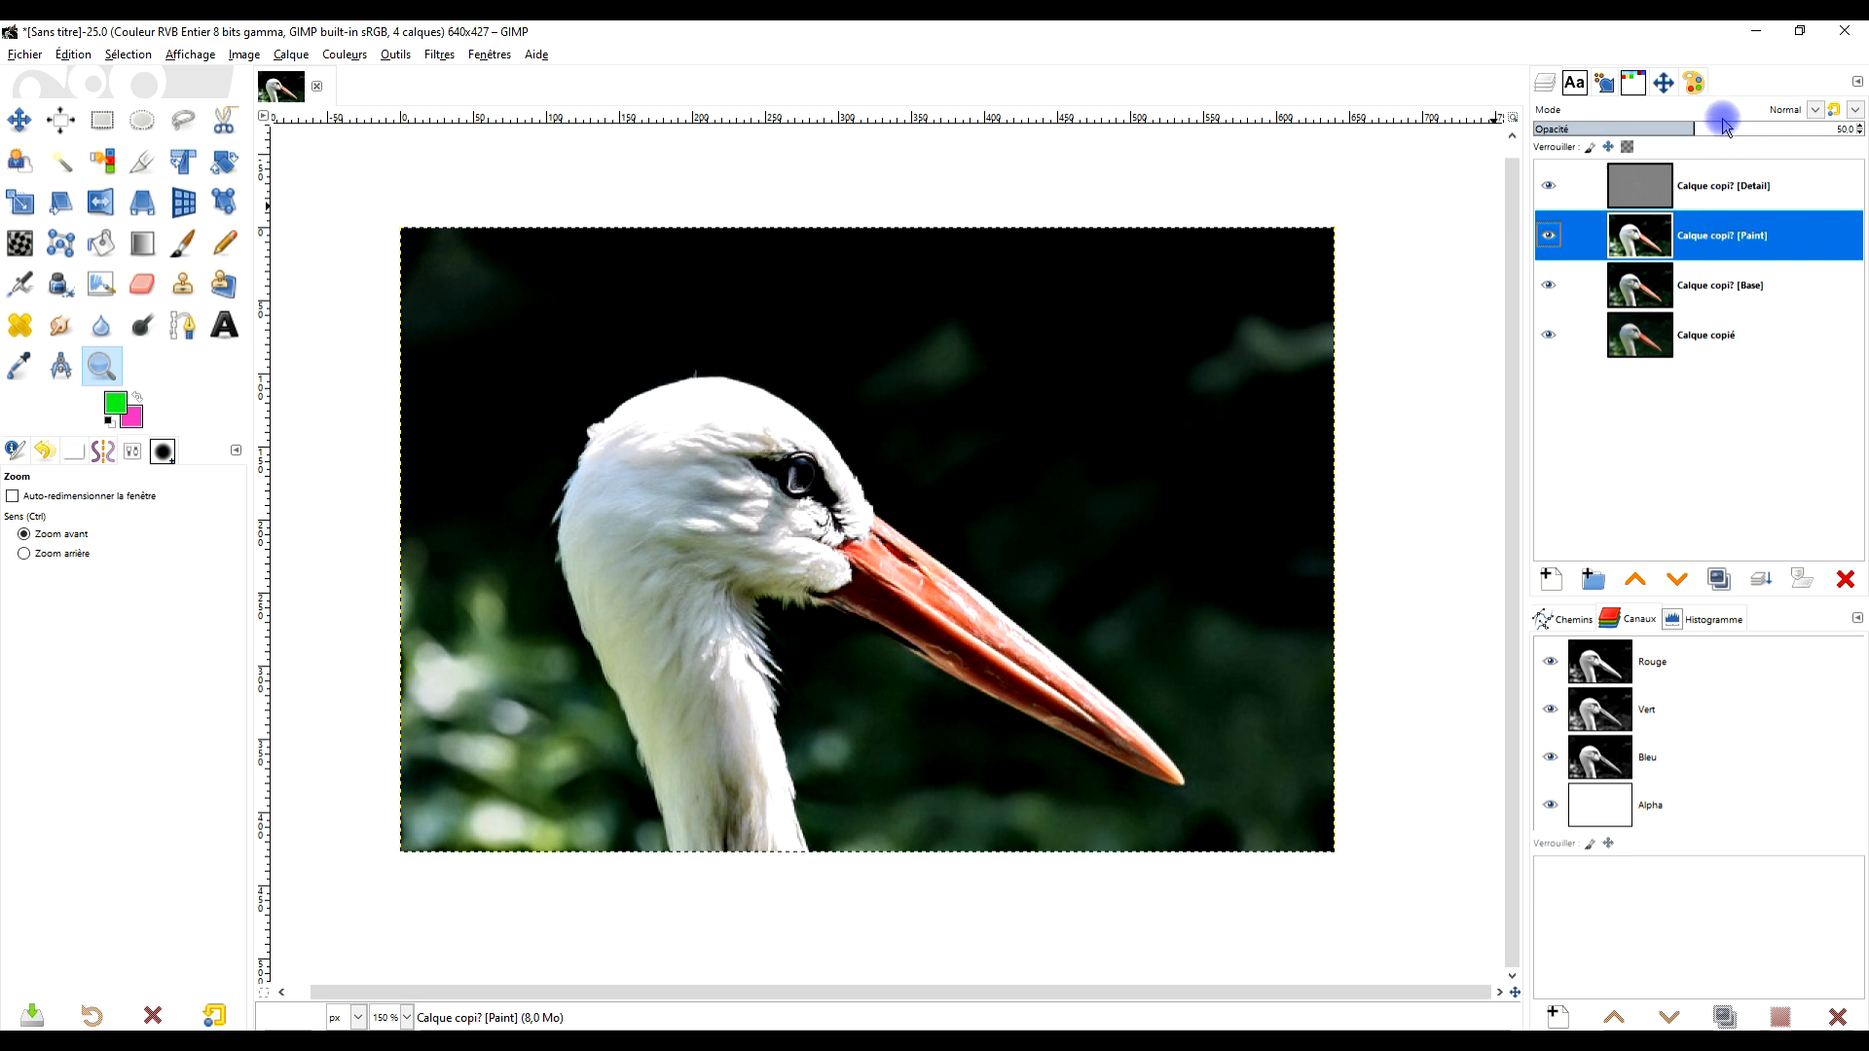
mouse_move(1692, 124)
mouse_down()
mouse_move(1601, 127)
mouse_move(1810, 131)
mouse_up()
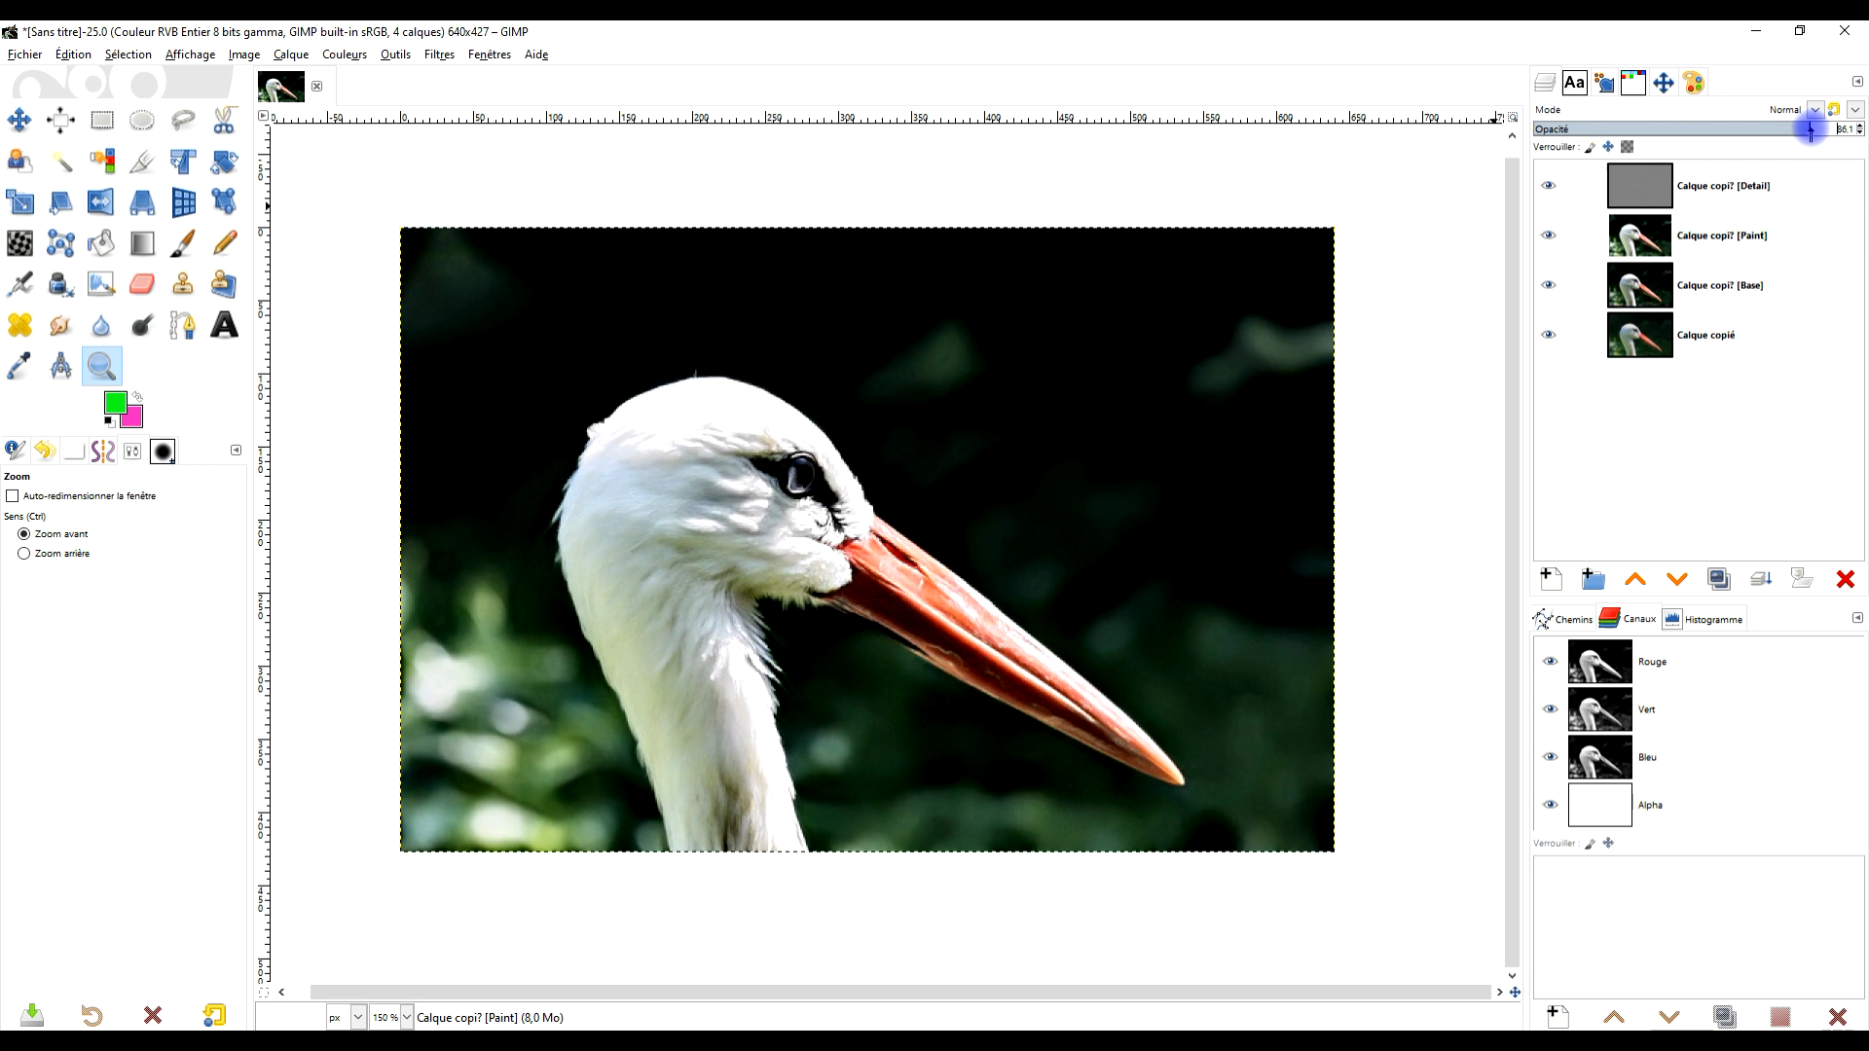
Hide the [Detail] and [Paint] layers to examine the [Base] layer's rendering, and show both layers again.
click(1547, 185)
click(1547, 235)
scroll(897, 451, up, 2)
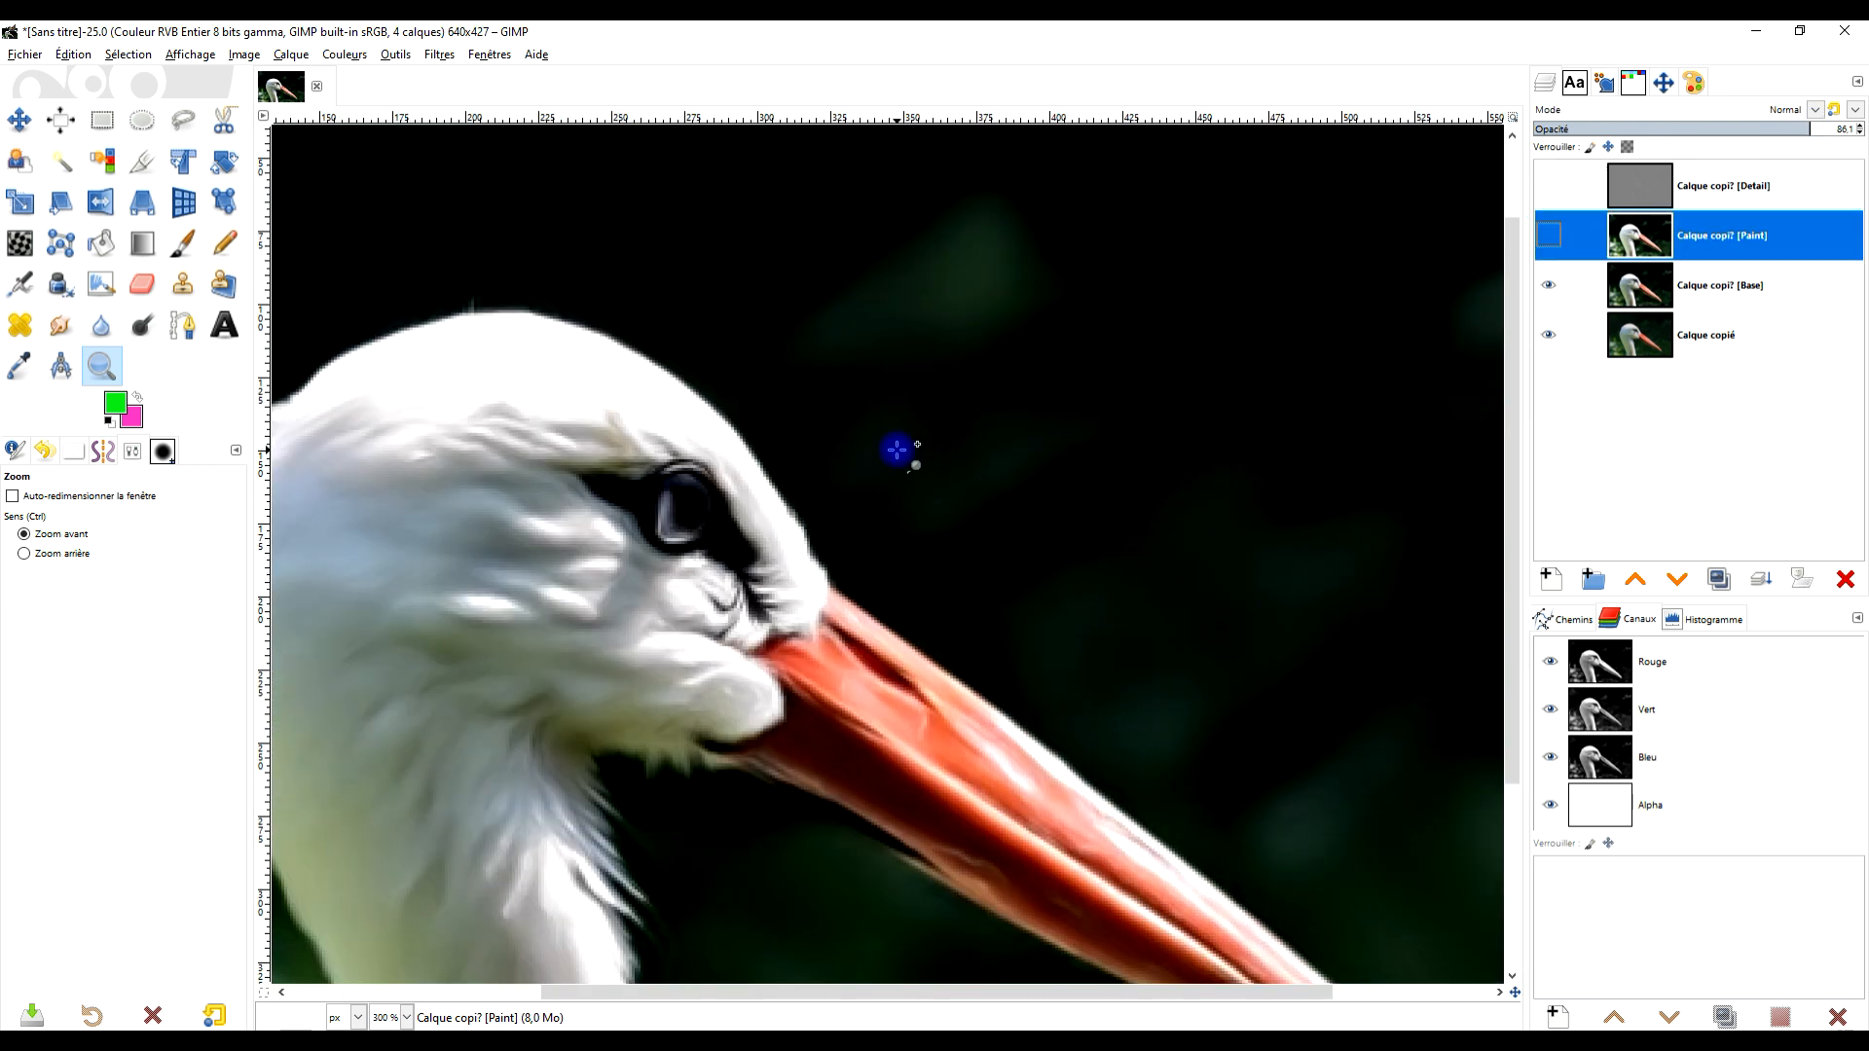
scroll(881, 462, down, 1)
mouse_move(877, 466)
mouse_down()
mouse_move(938, 379)
mouse_move(947, 412)
mouse_up()
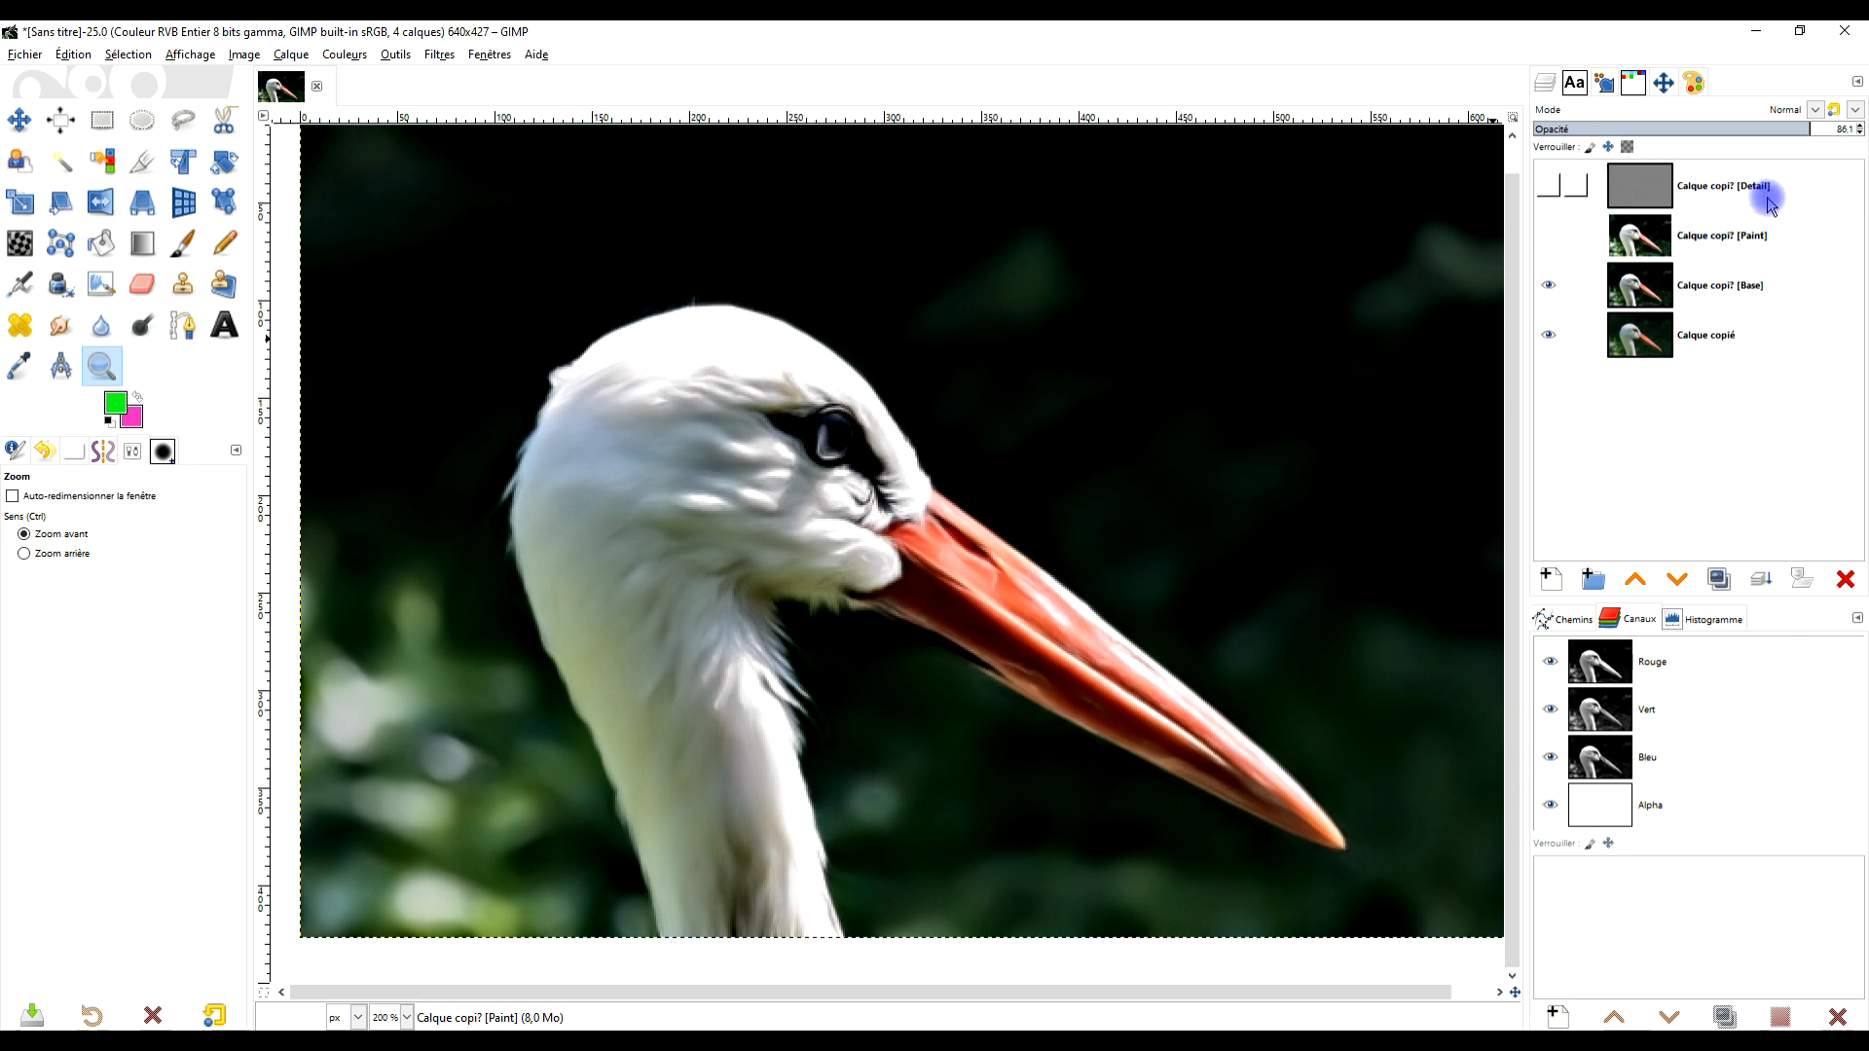
click(1548, 185)
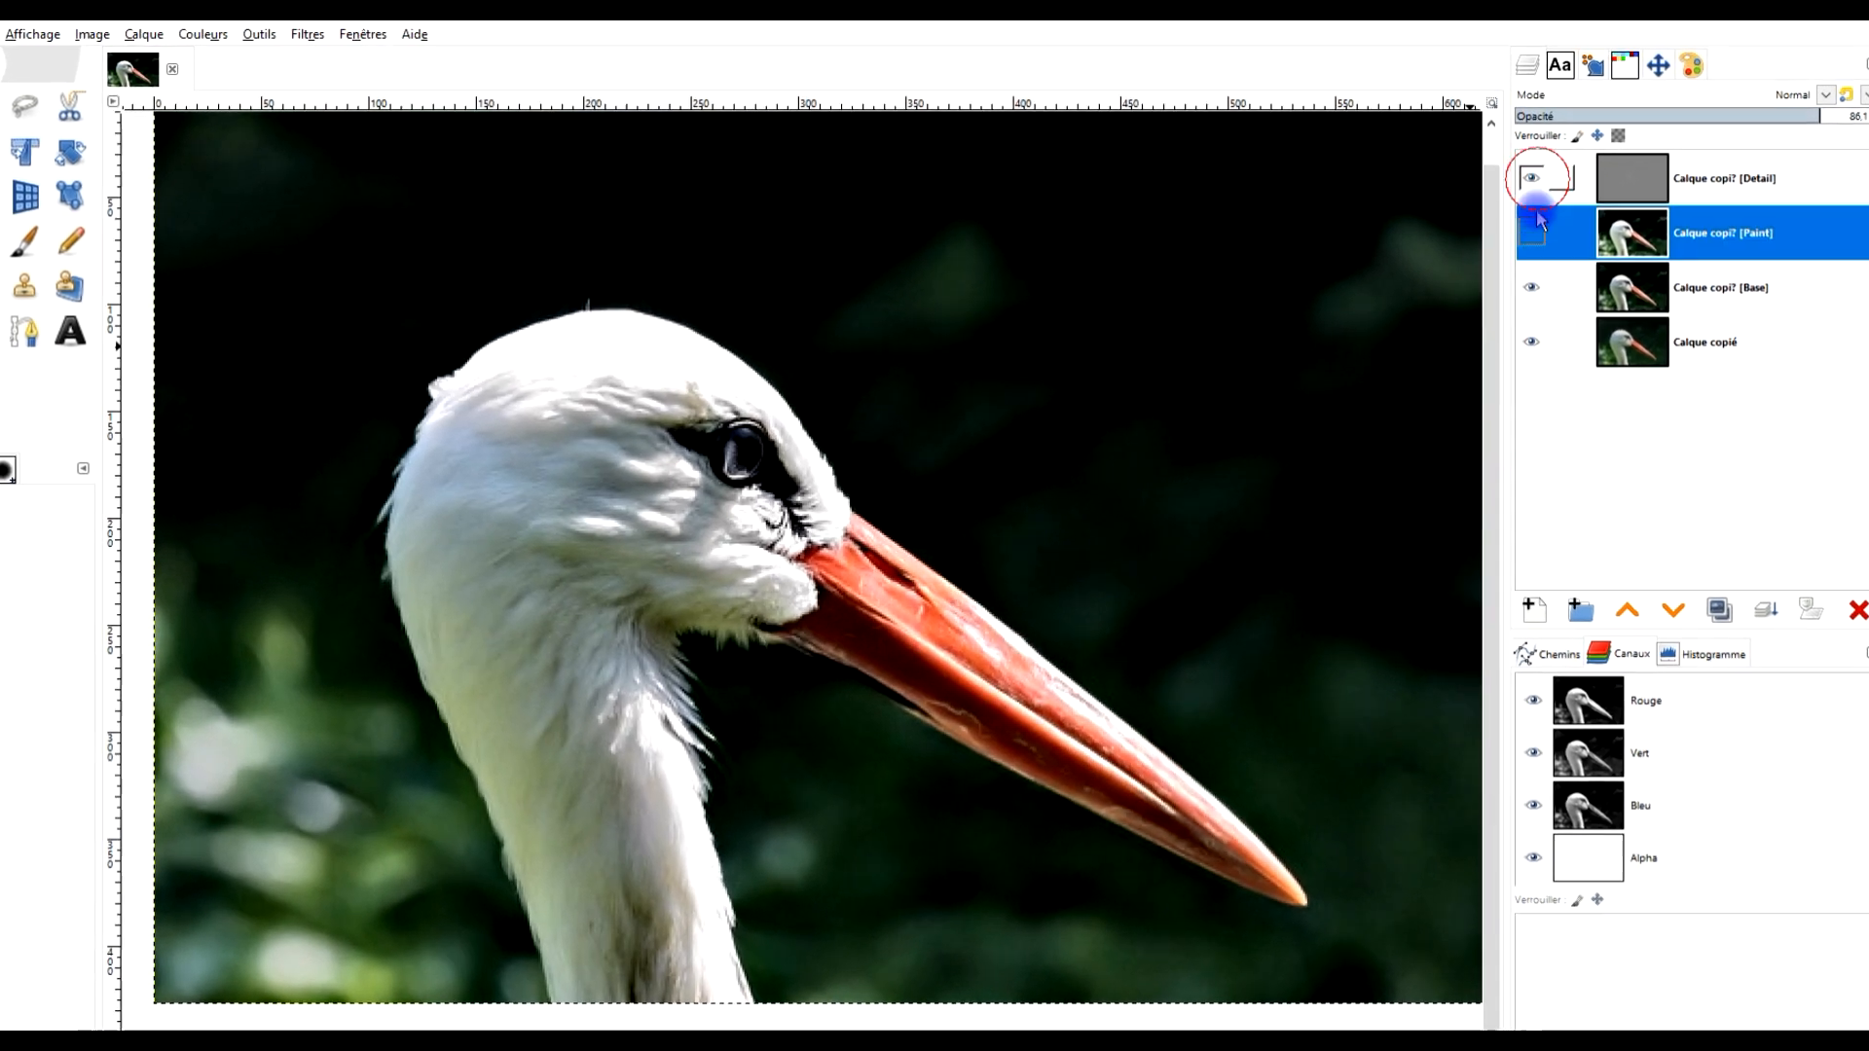
click(1548, 234)
Examine the area around the stork's eye up close with the [Detail] layer shown and hidden.
scroll(659, 490, up, 1)
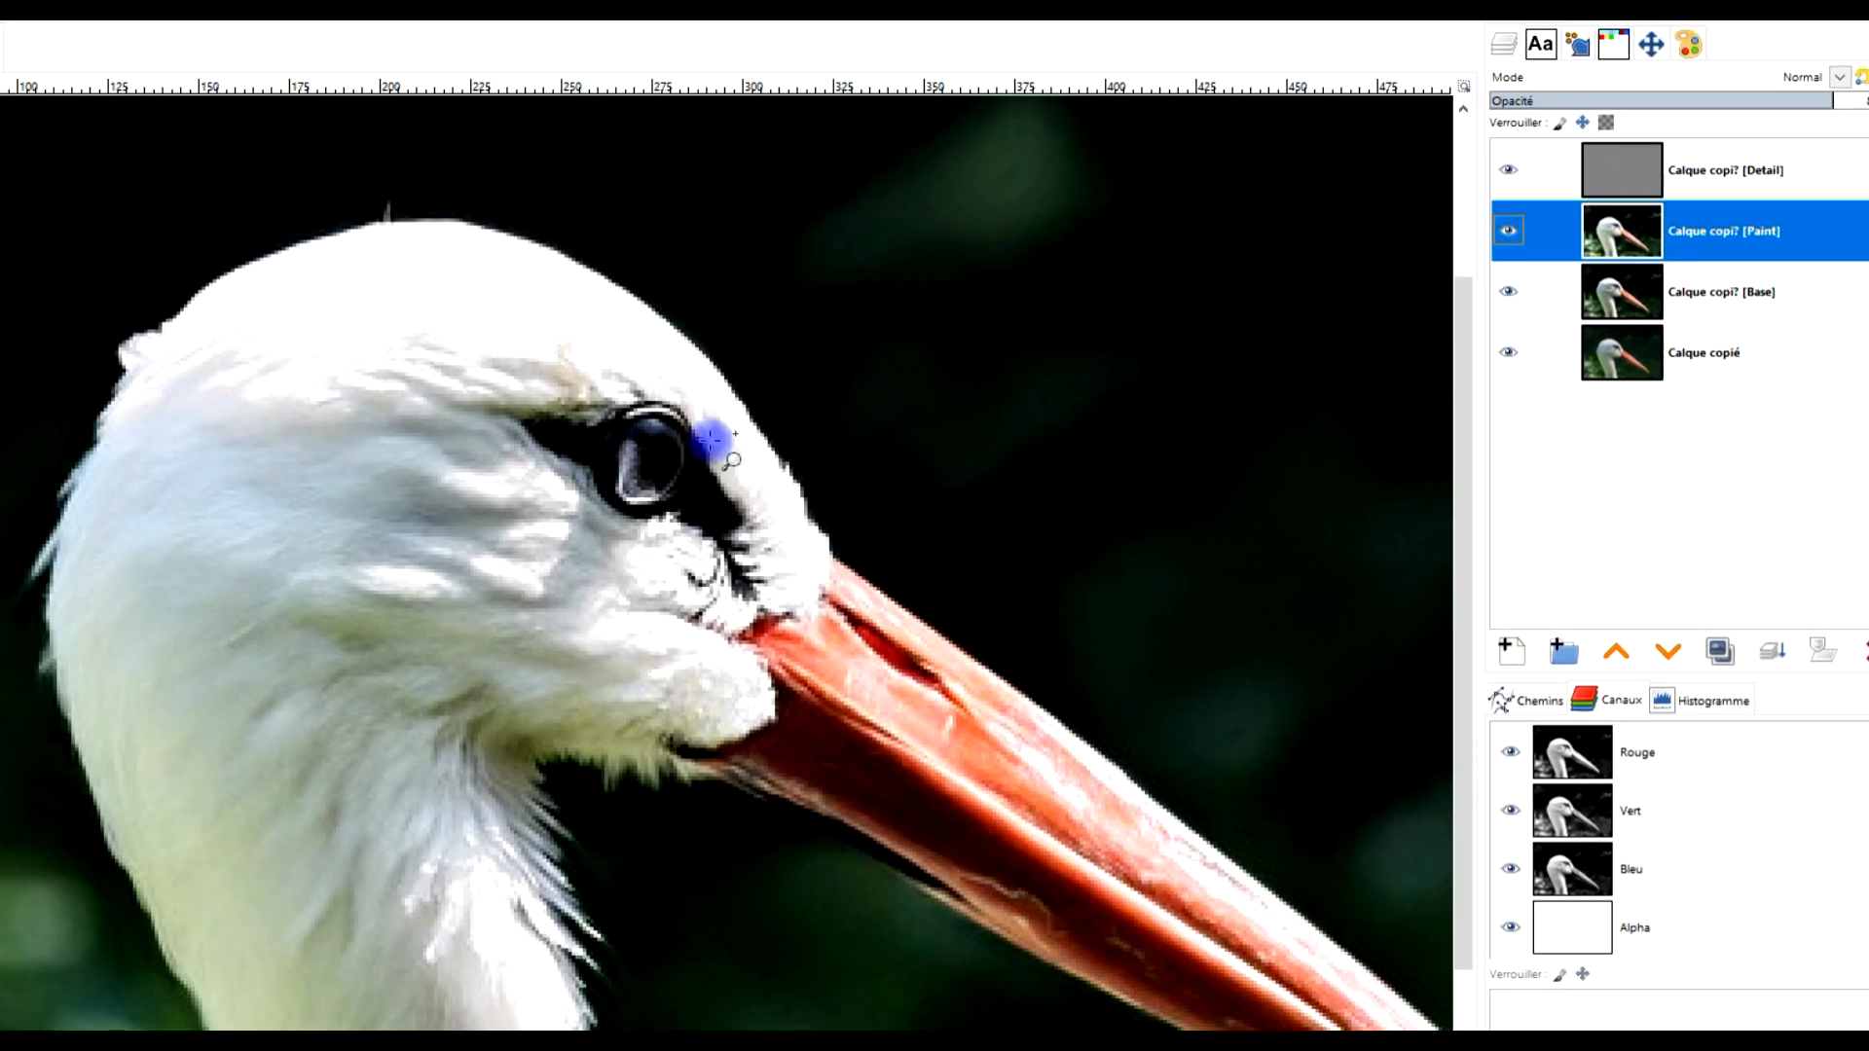
click(572, 484)
click(1508, 171)
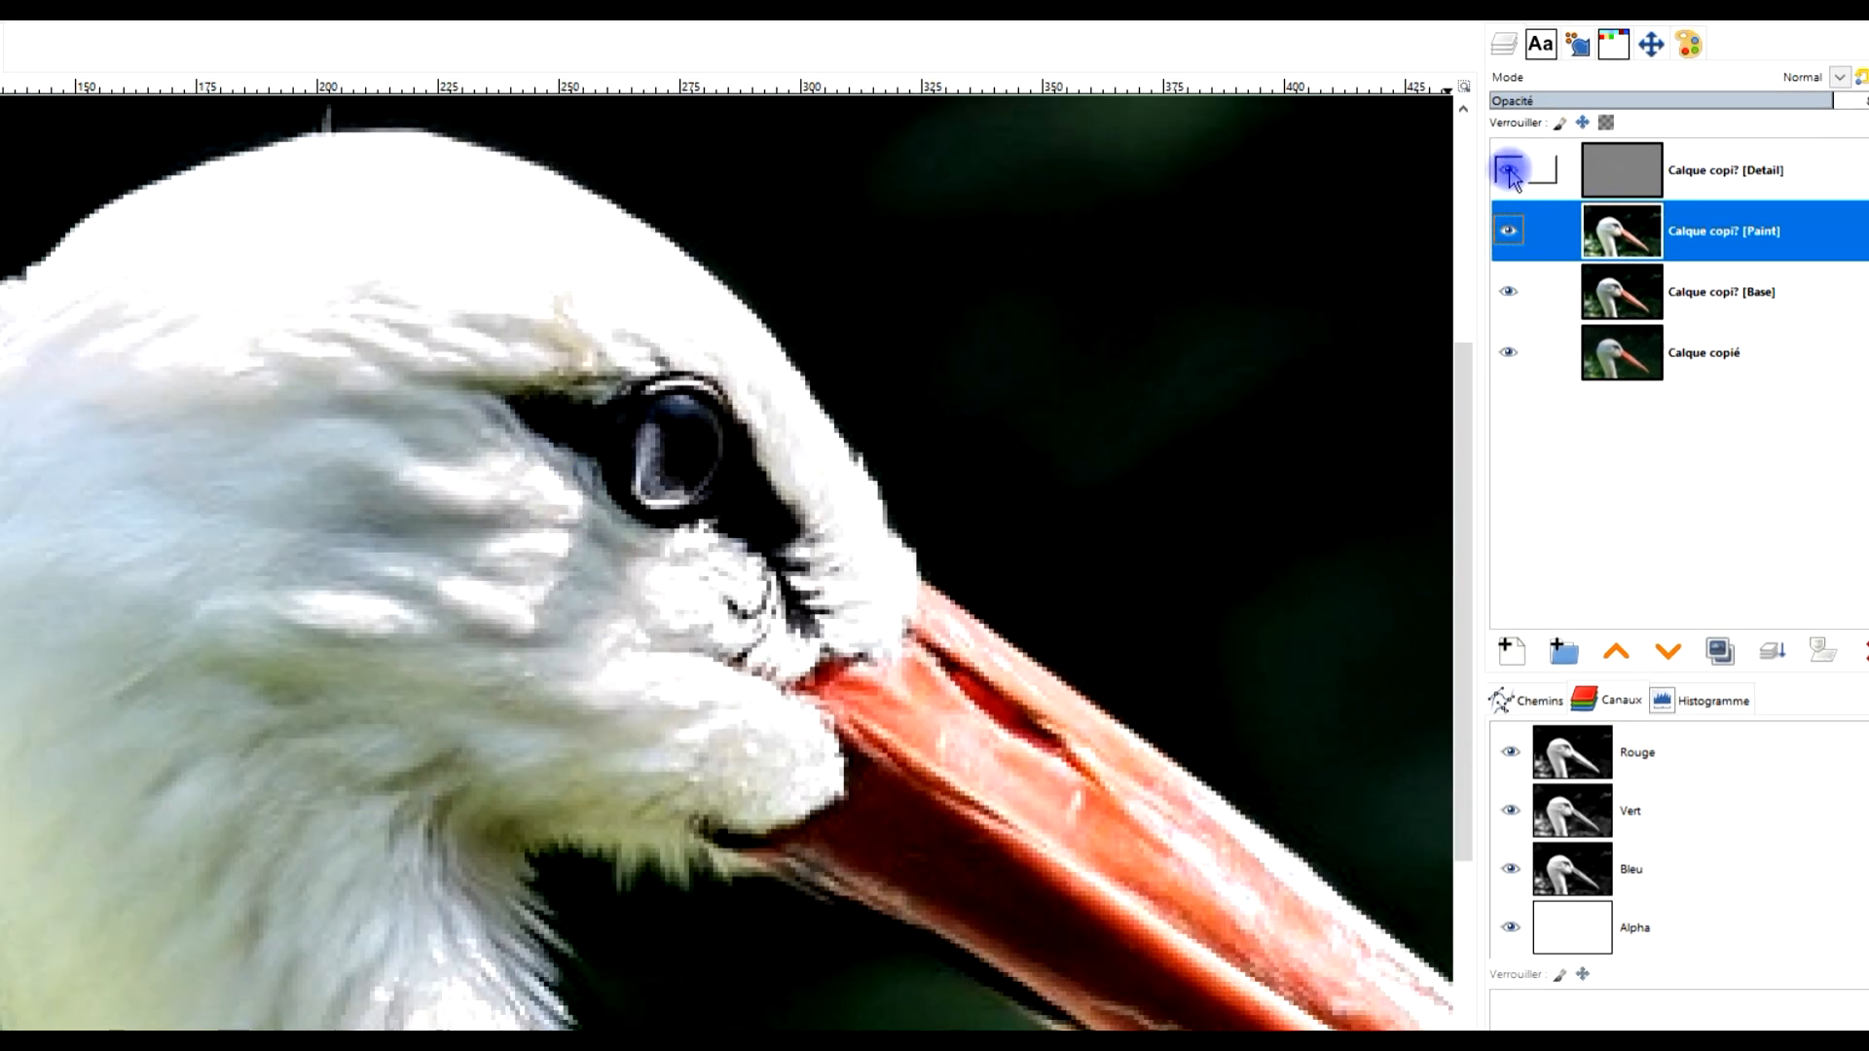
click(1508, 171)
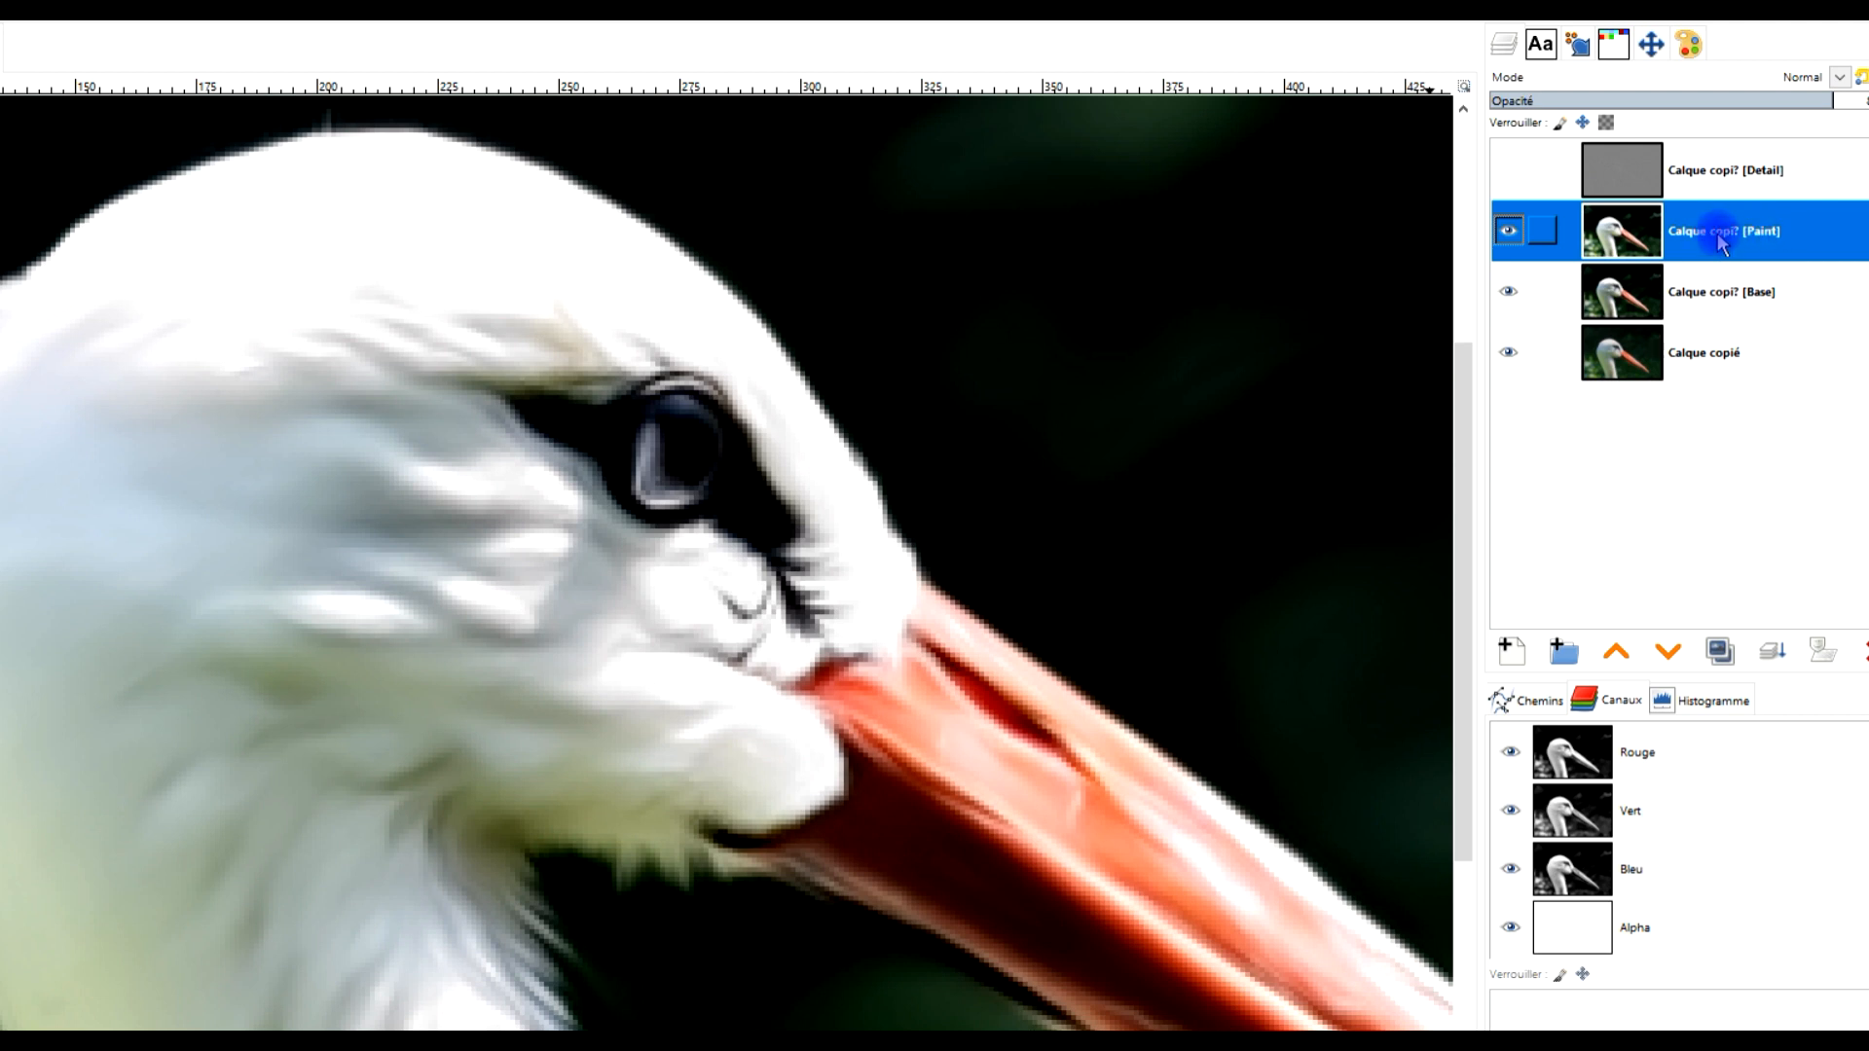
Lower the [Paint] layer's opacity to about one third, then select the [Base] layer and make the [Detail] layer visible again.
click(1784, 100)
drag(1784, 100, 1579, 99)
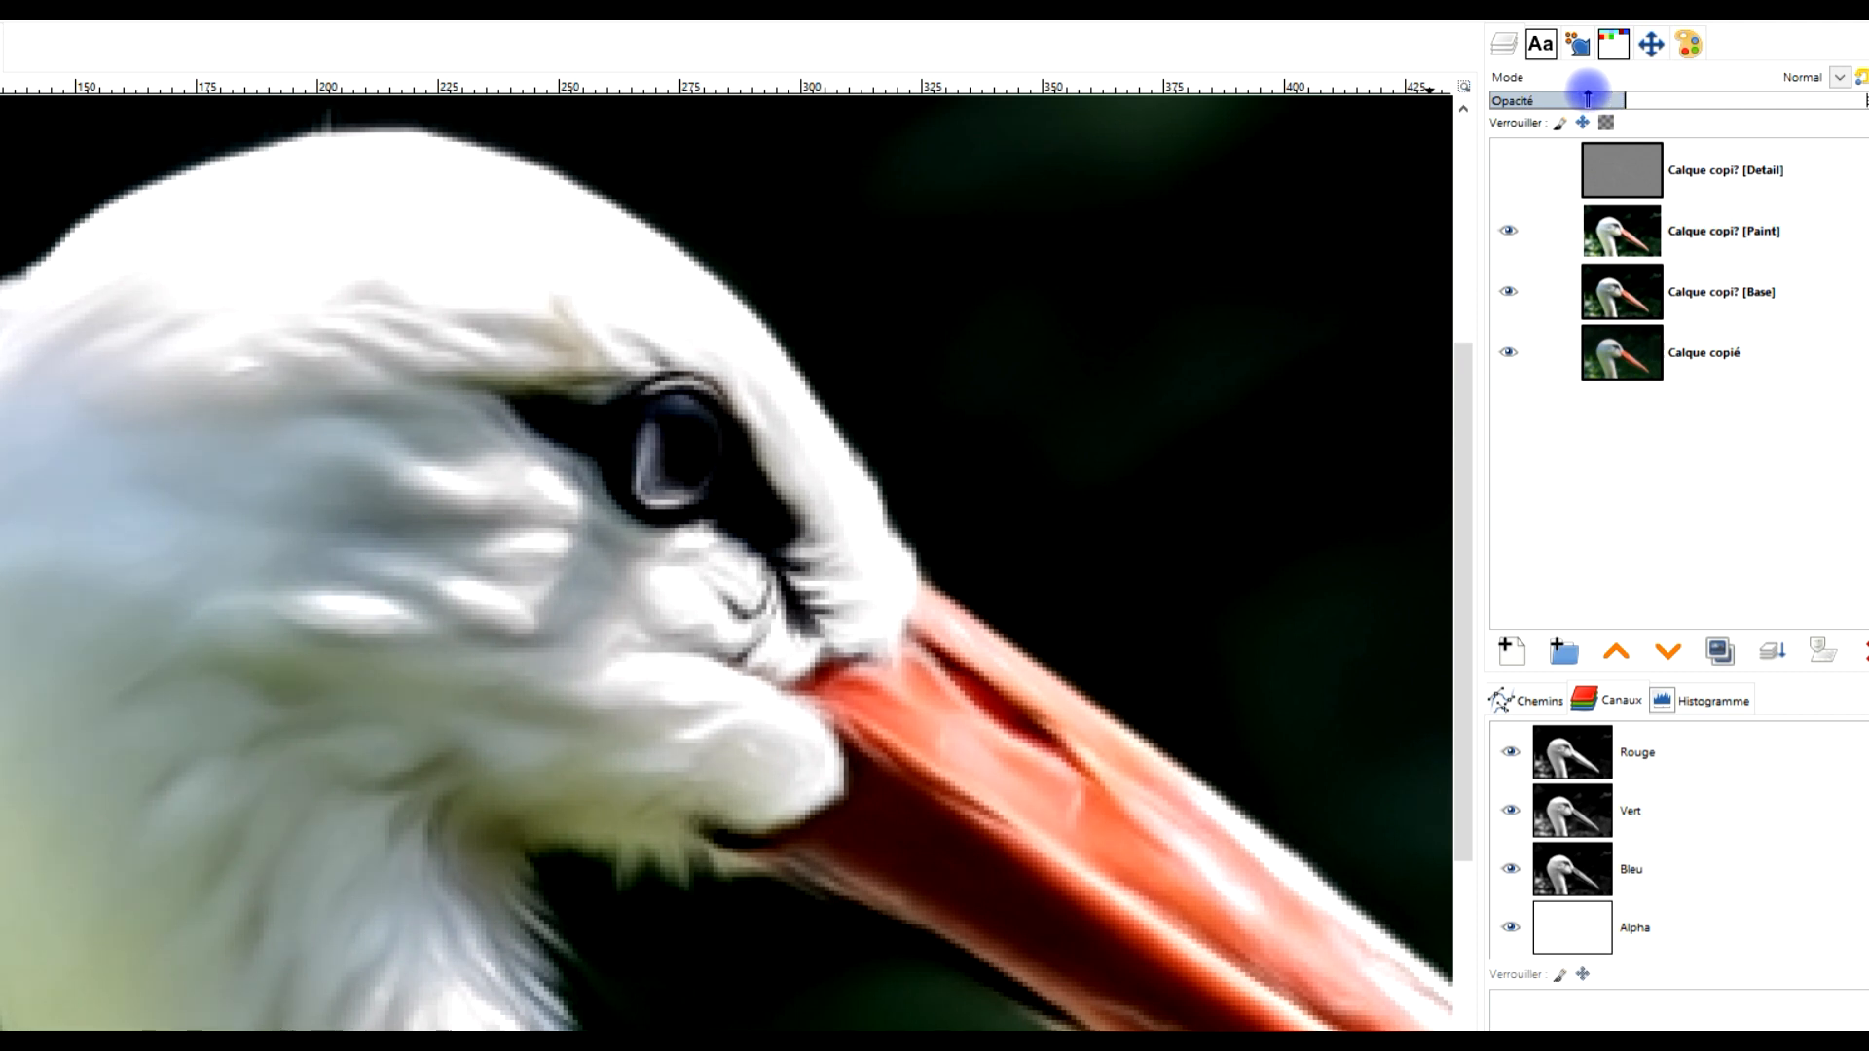
click(1699, 292)
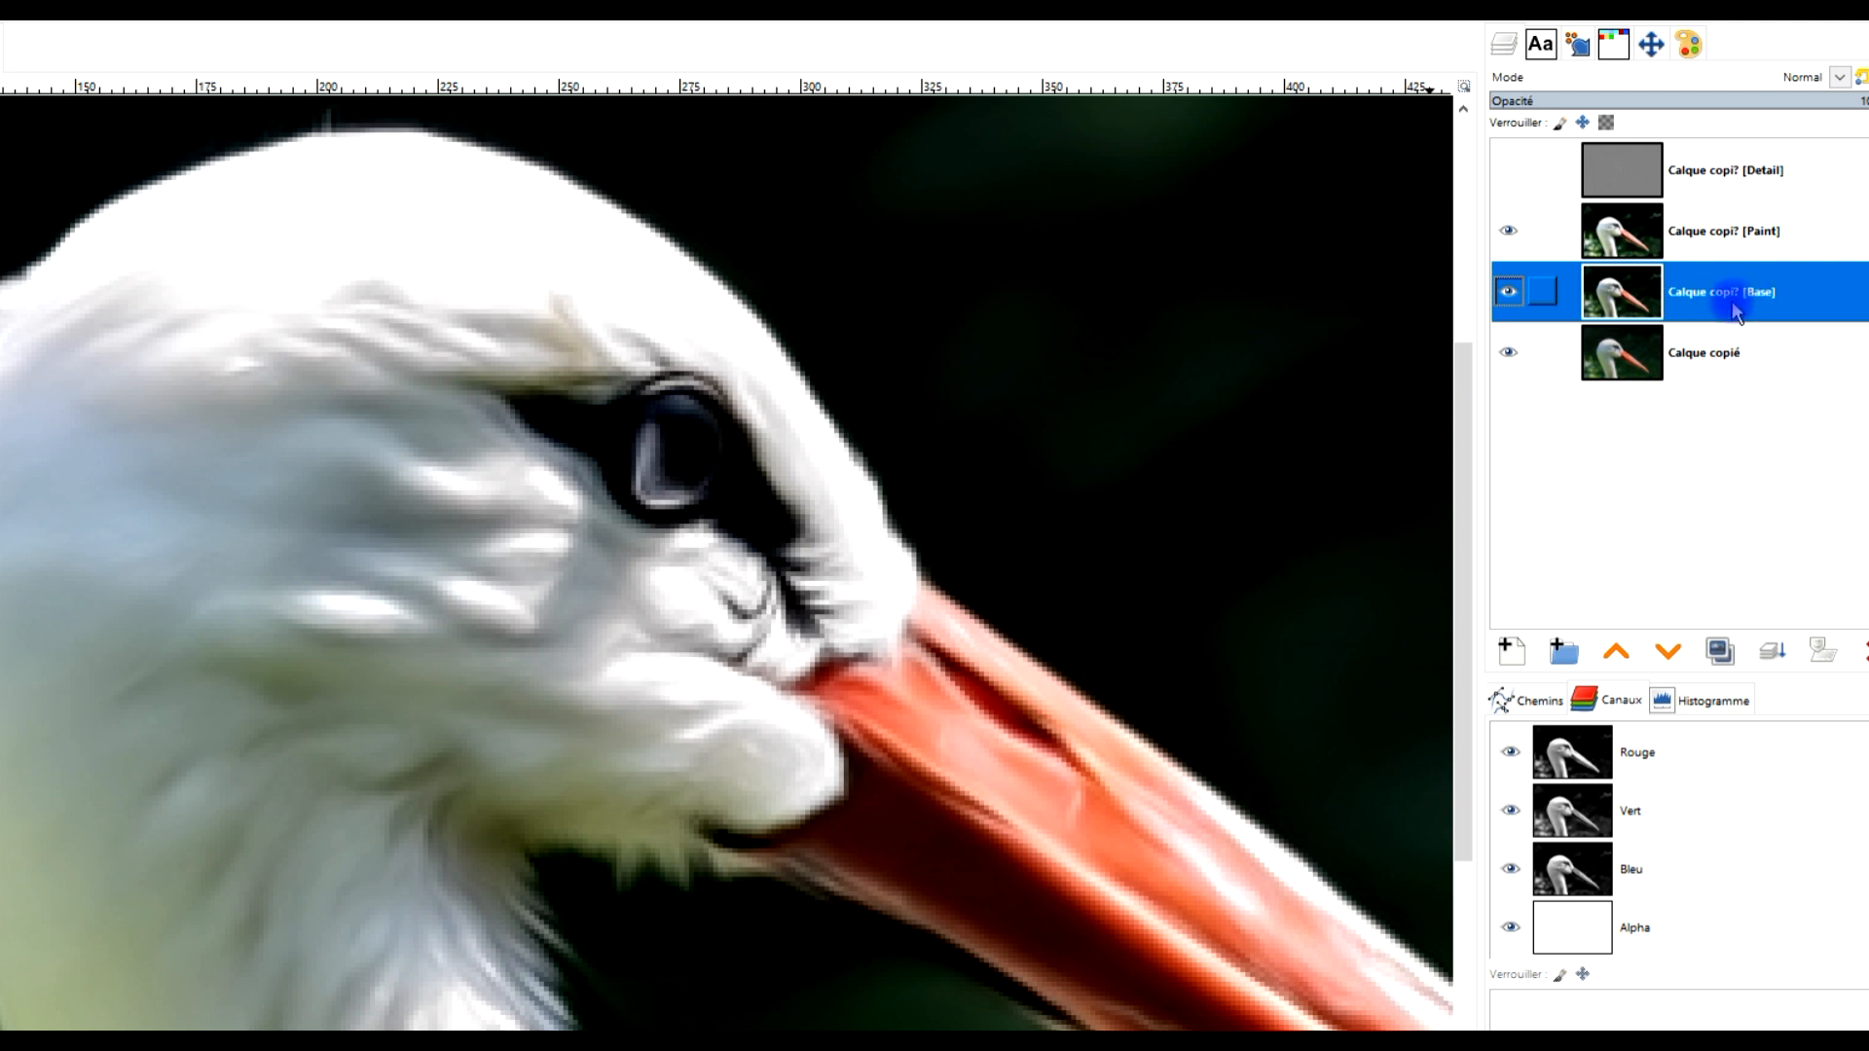
click(1553, 224)
click(1509, 171)
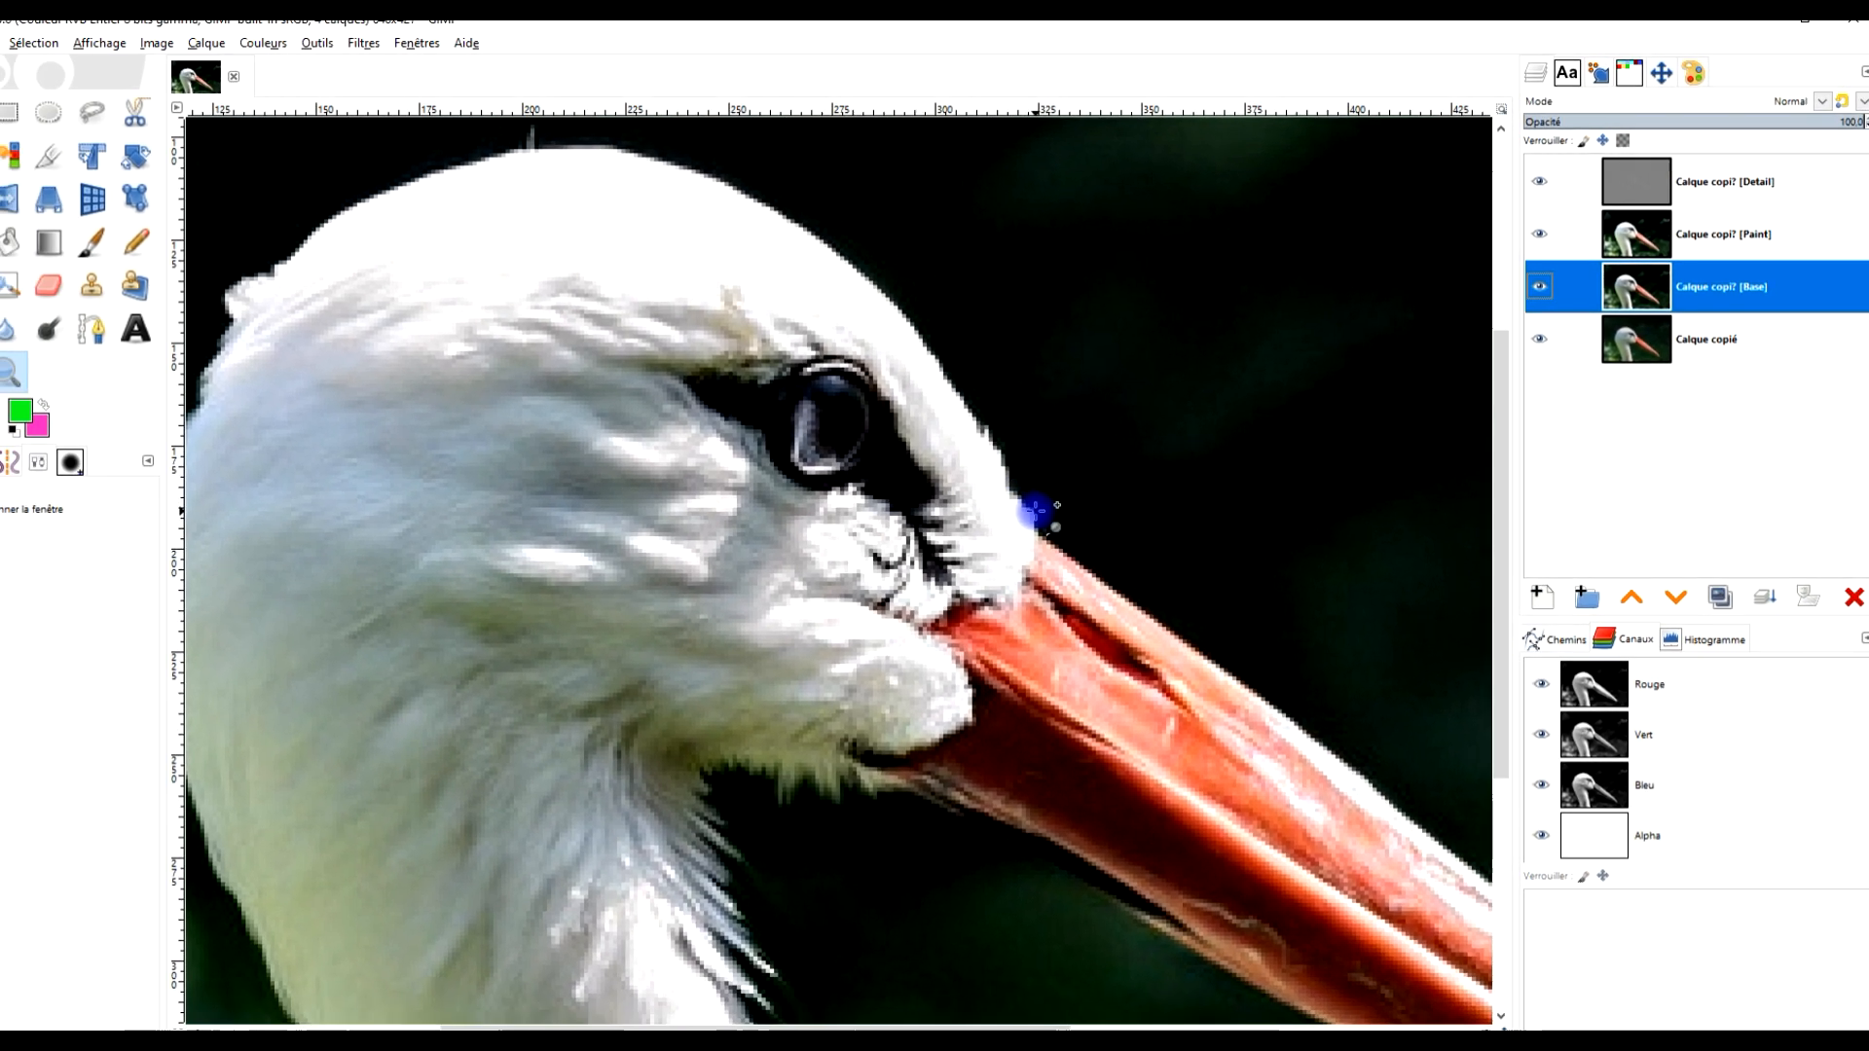
Compare the softened illustration with the original photo across the whole image by showing only Calque copié, and restore all layers' visibility.
scroll(1035, 511, down, 4)
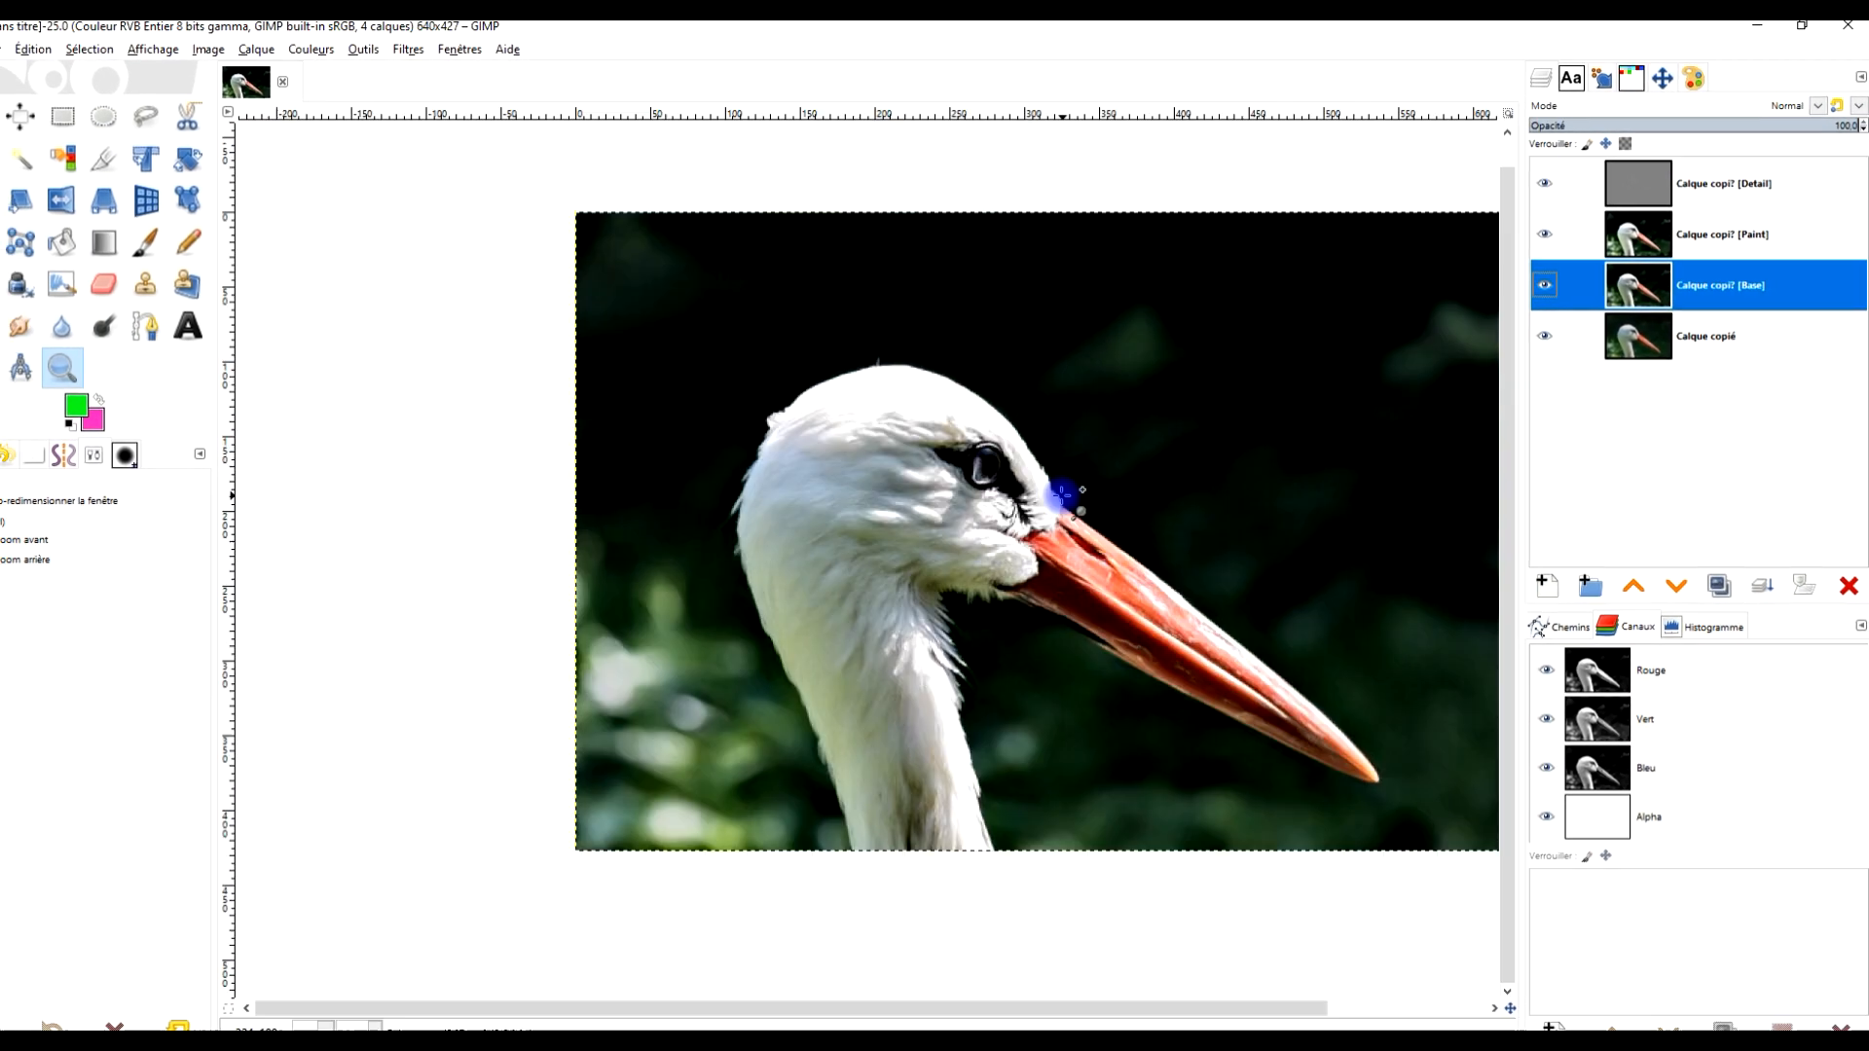
scroll(1040, 498, up, 2)
drag(1159, 547, 1051, 507)
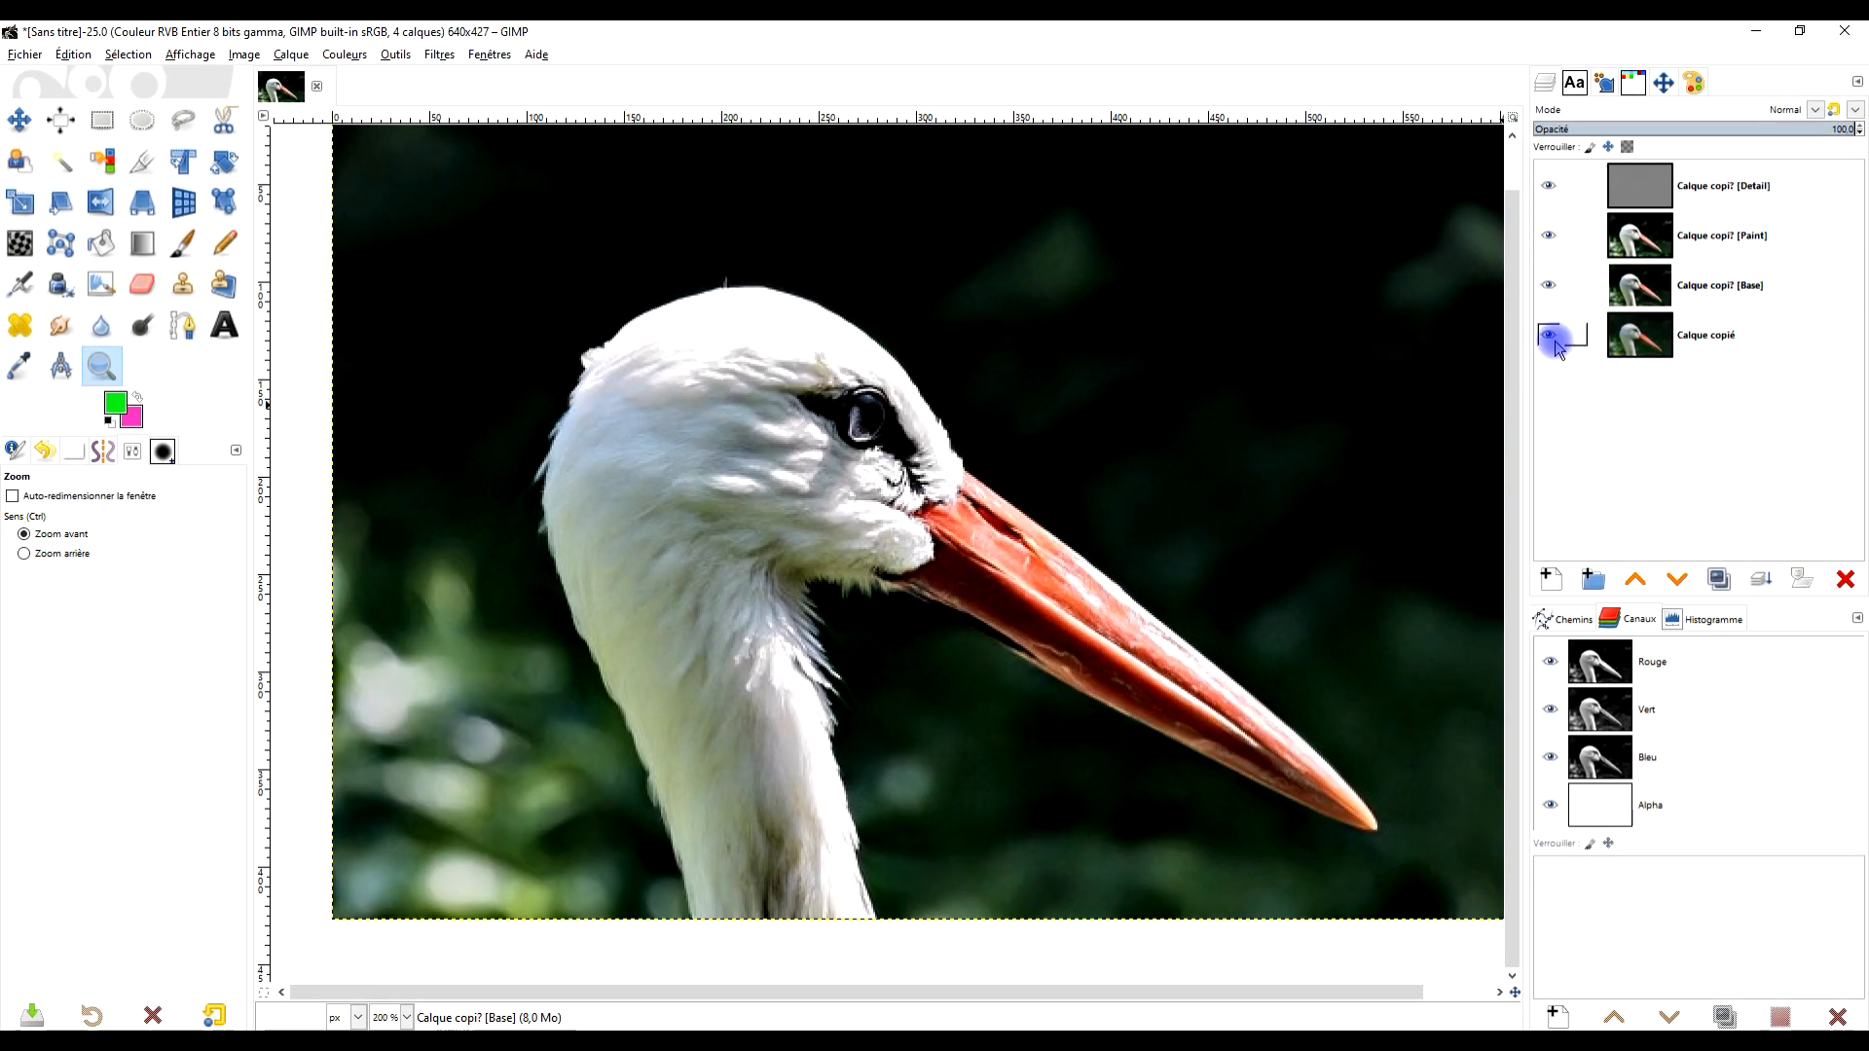
scroll(1127, 476, down, 1)
drag(1168, 451, 1061, 468)
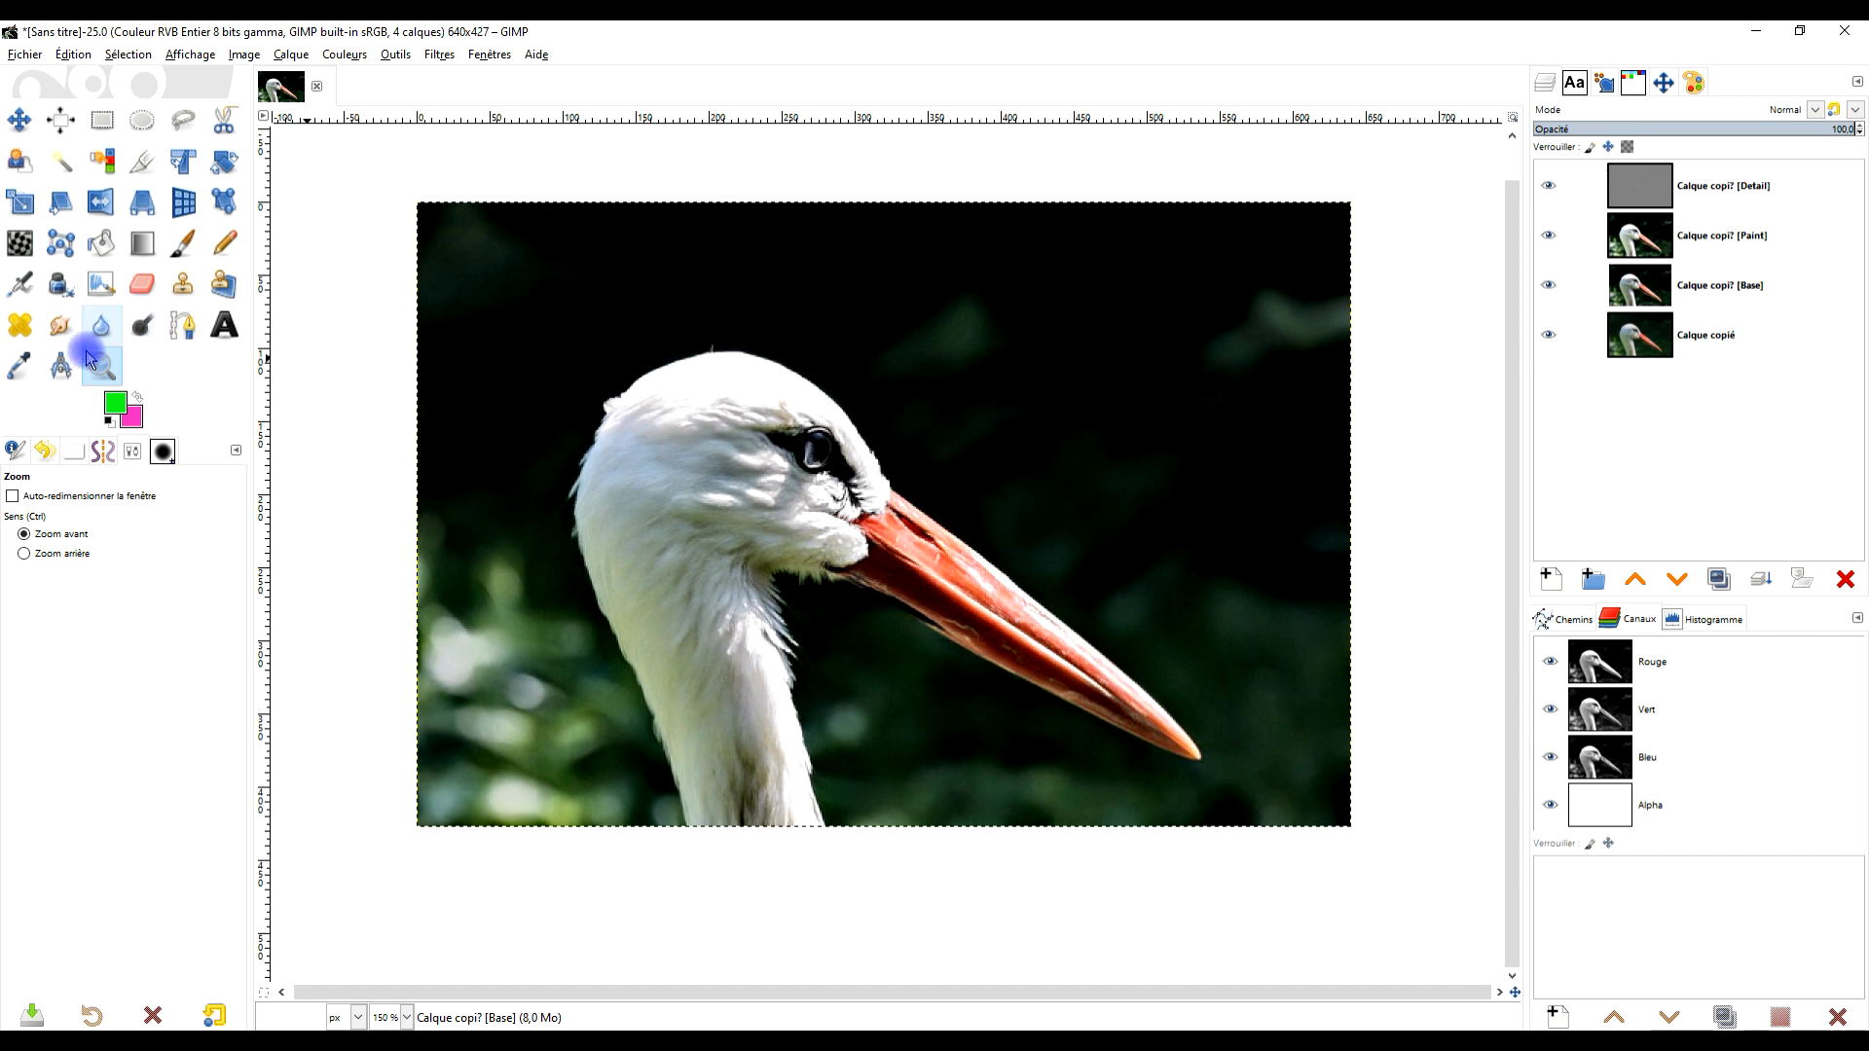
drag(404, 197, 1359, 835)
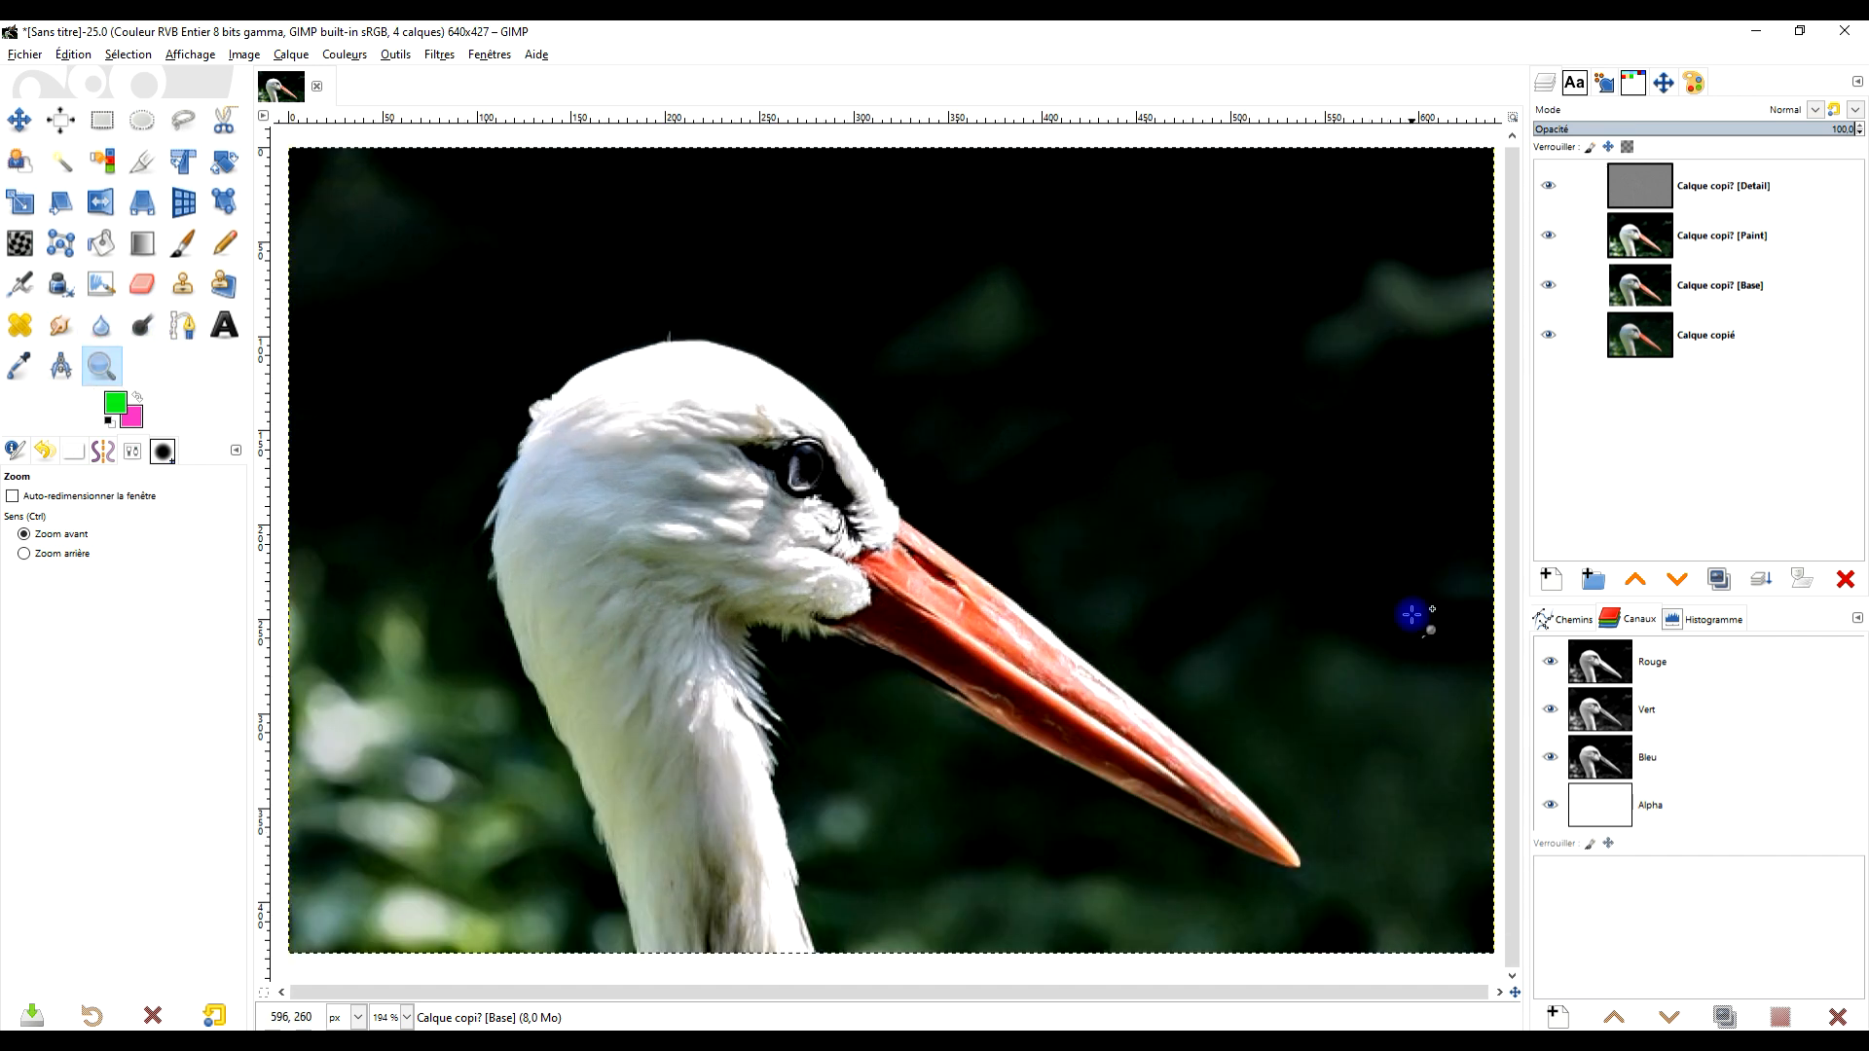
shift+click(1547, 336)
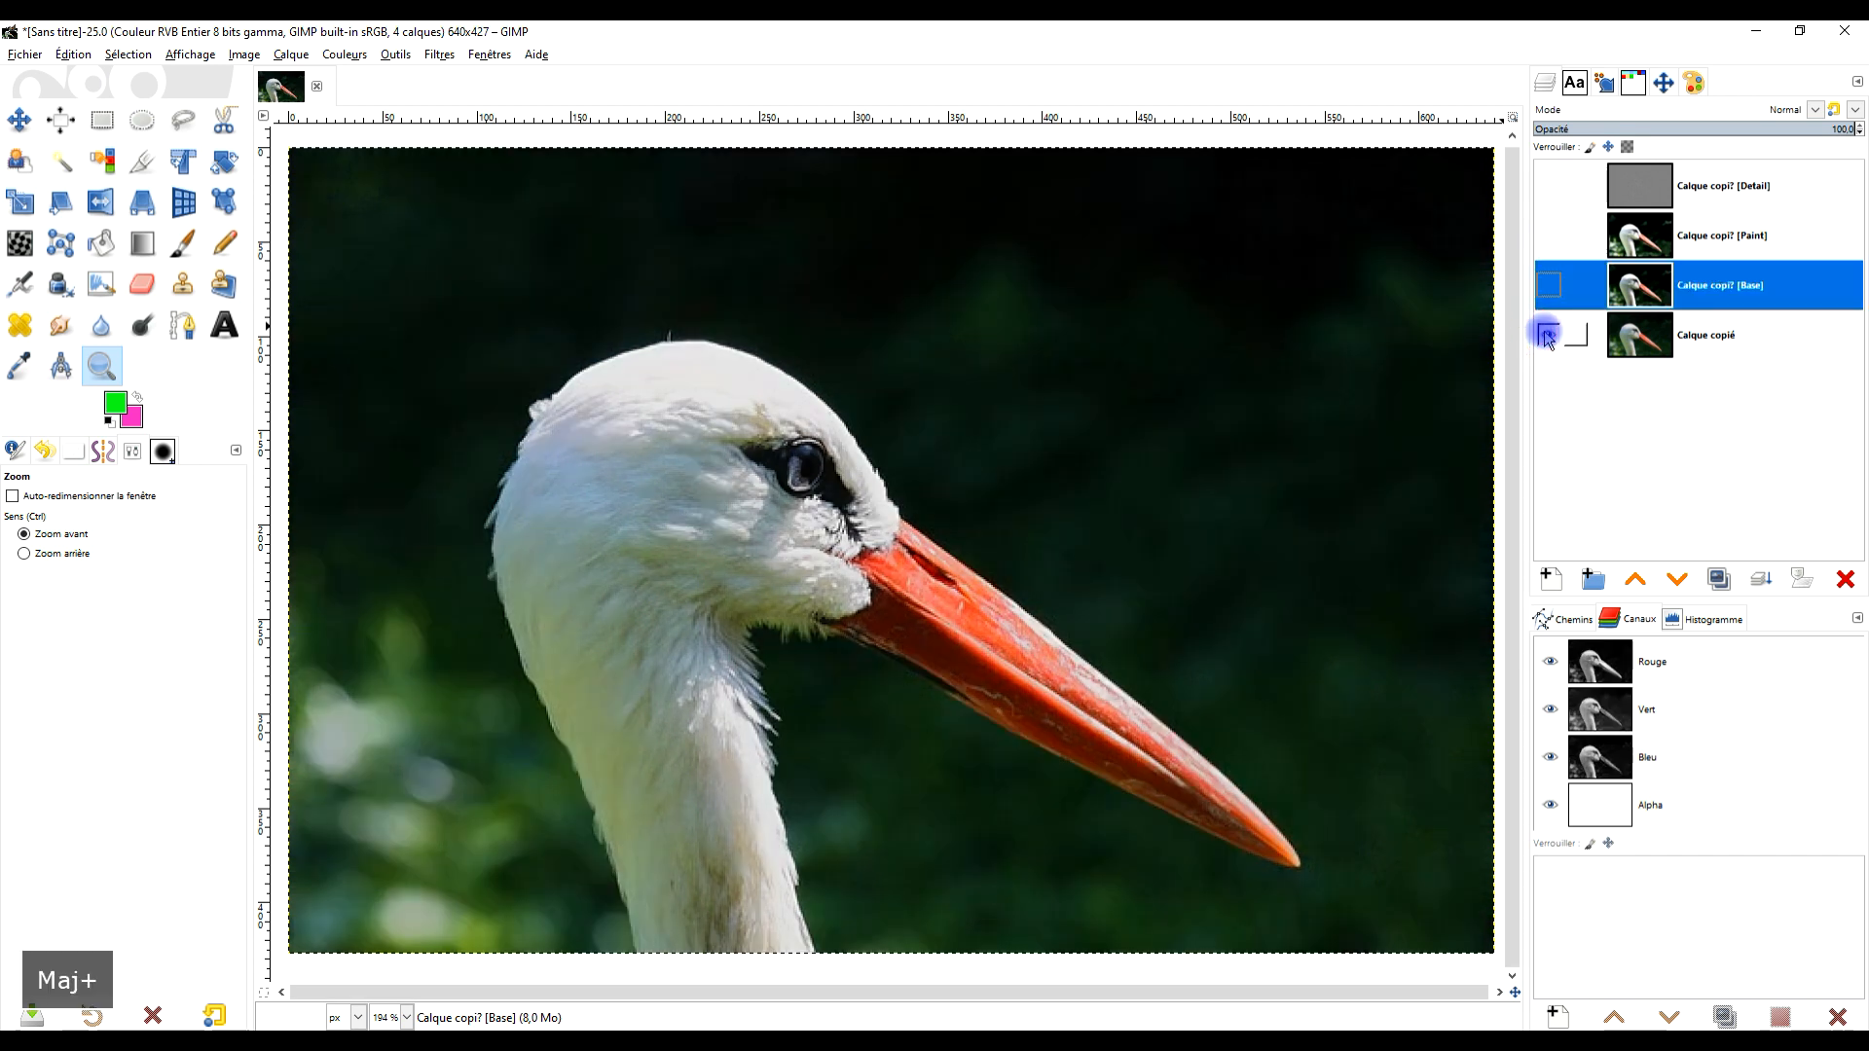
shift+click(1546, 336)
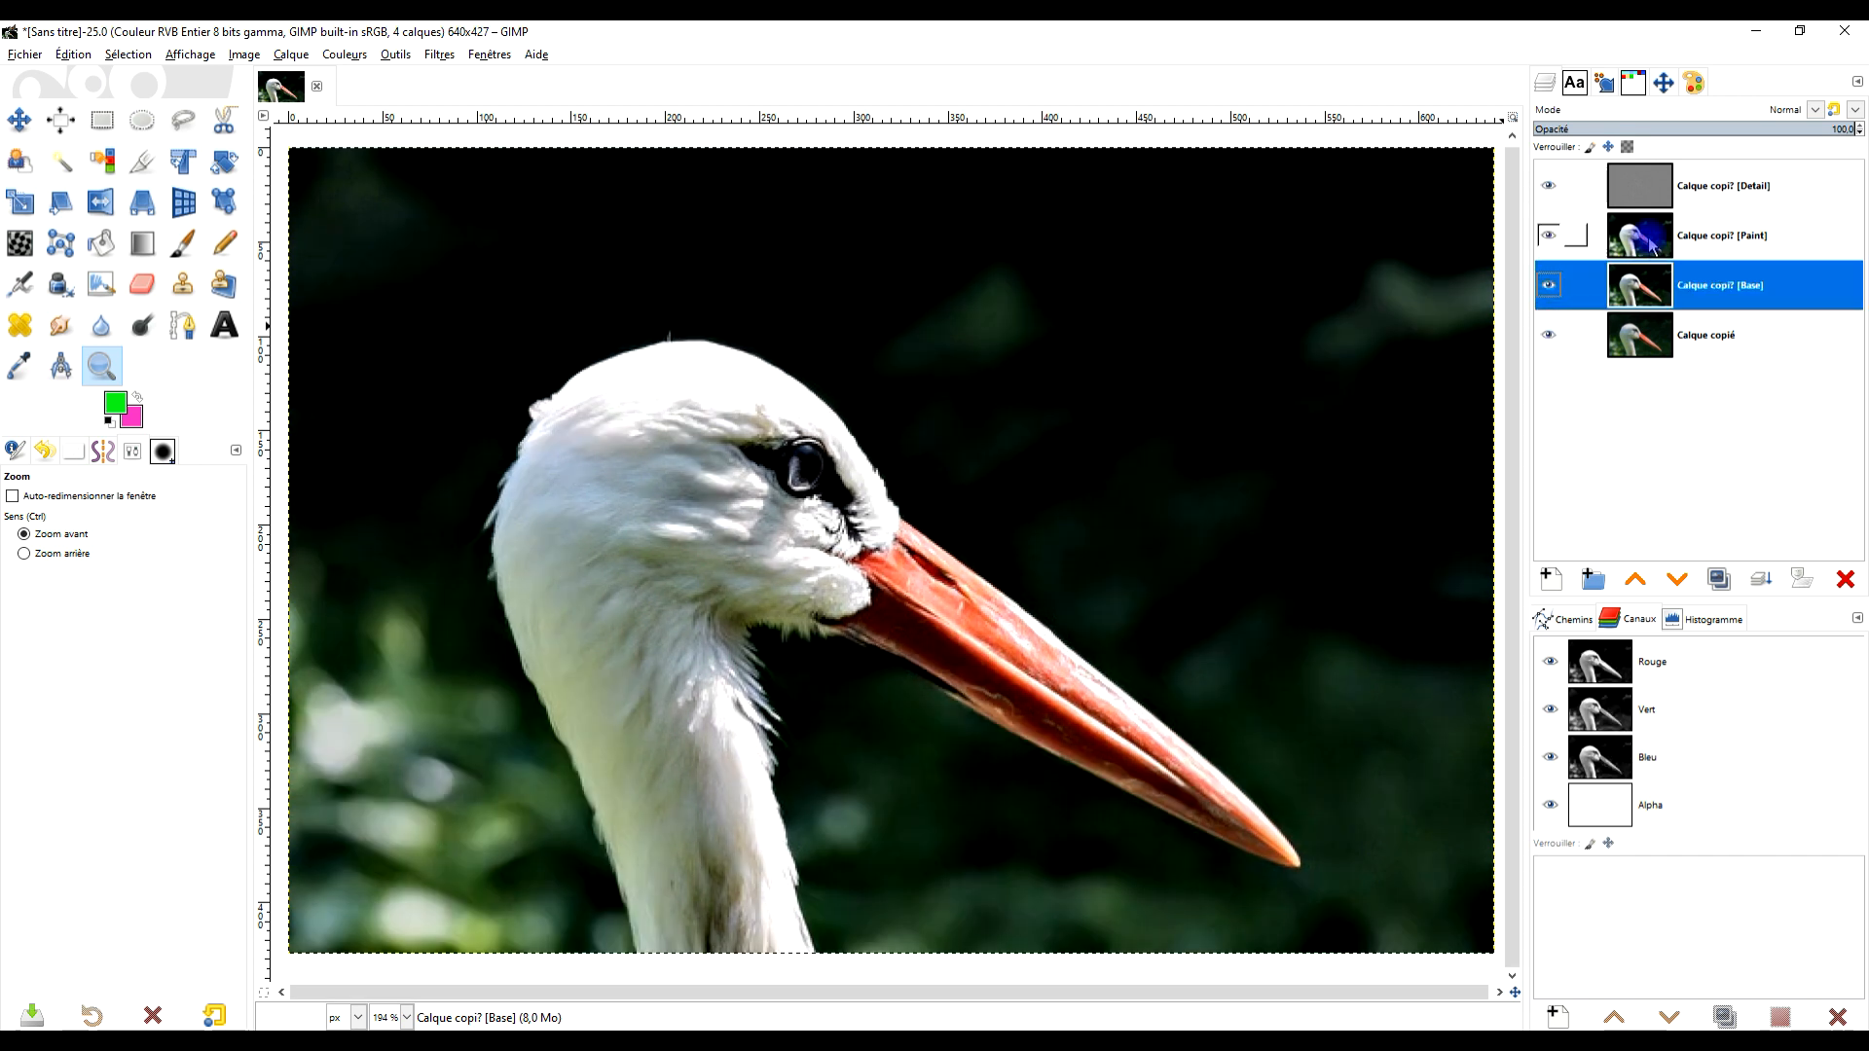